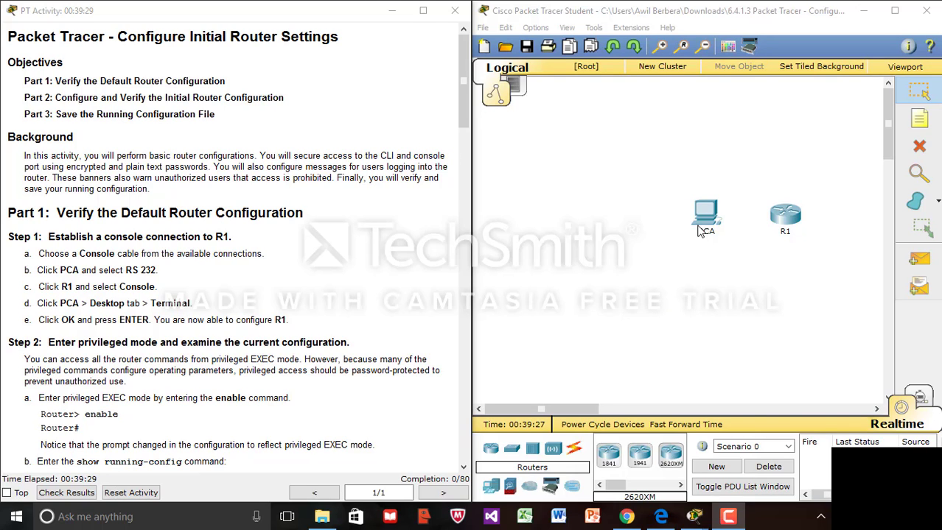
- Run a console cable from PCA's RS 232 port to R1's Console port
left_click(574, 449)
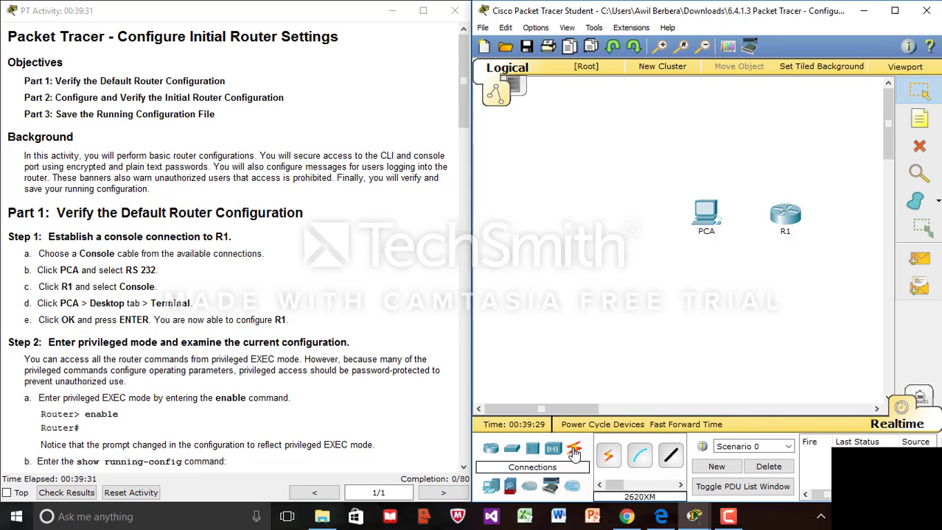
left_click(641, 458)
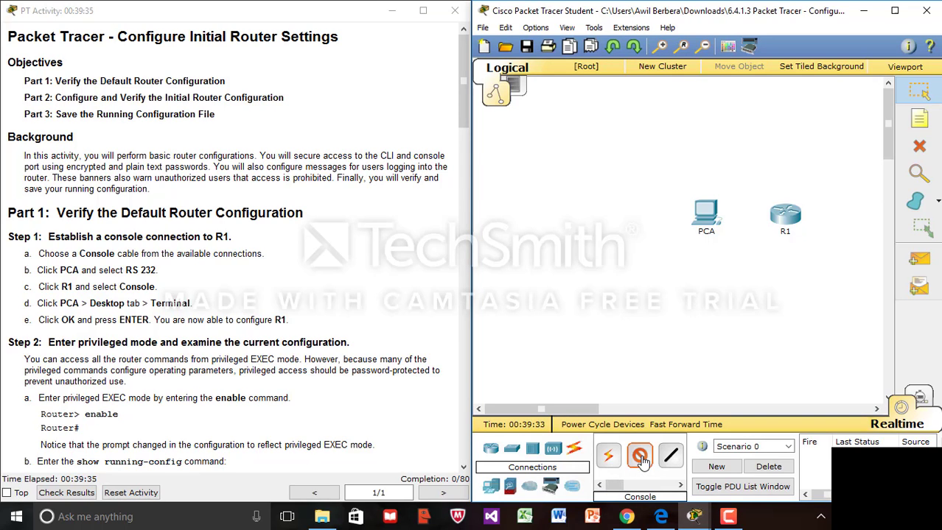
left_click(708, 211)
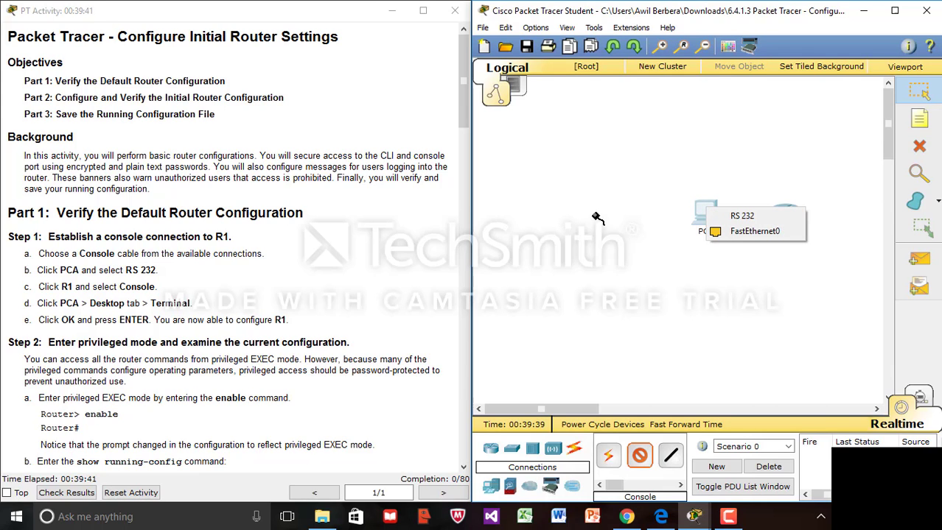
left_click(743, 217)
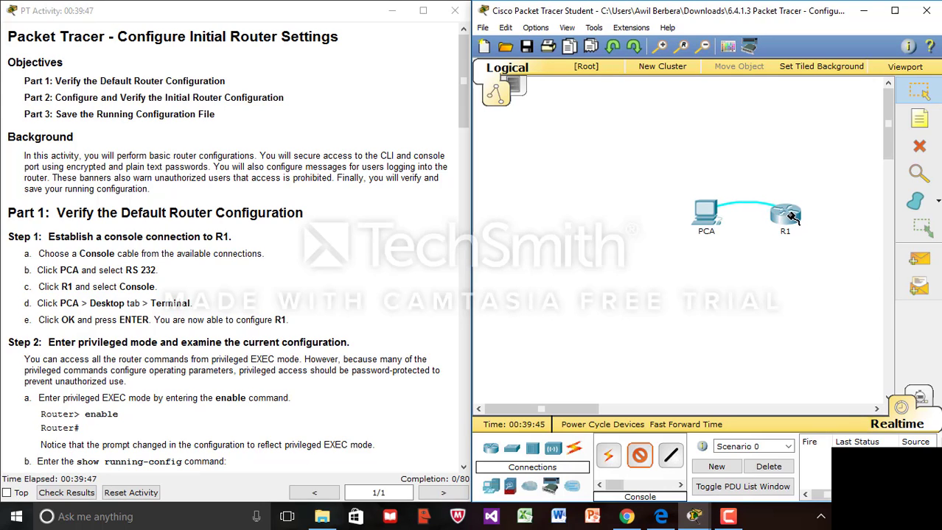
left_click(786, 220)
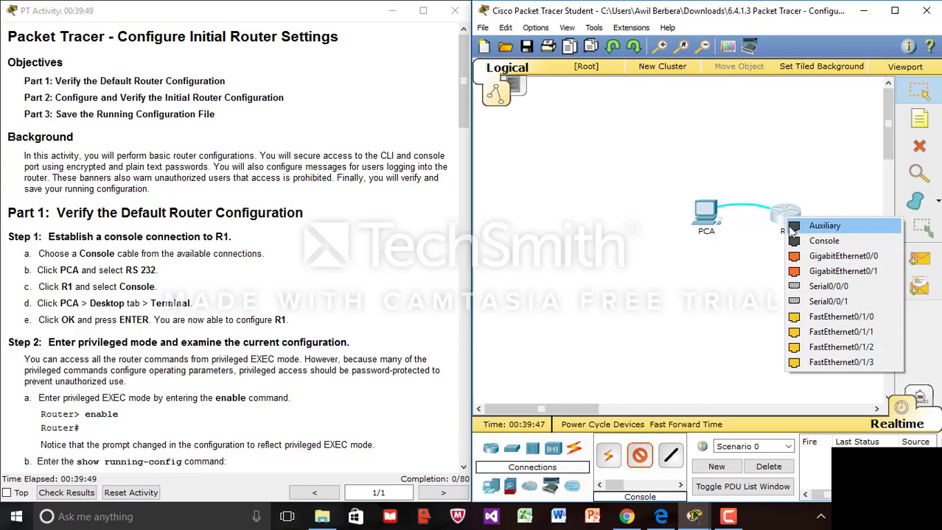
left_click(805, 241)
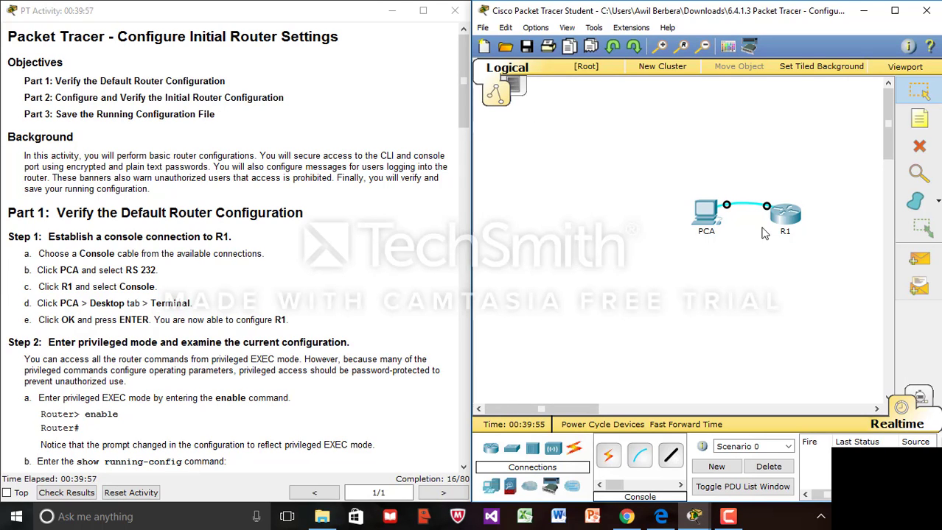
- Open PCA's Desktop Terminal with default settings and reach the Router> prompt
left_click(705, 211)
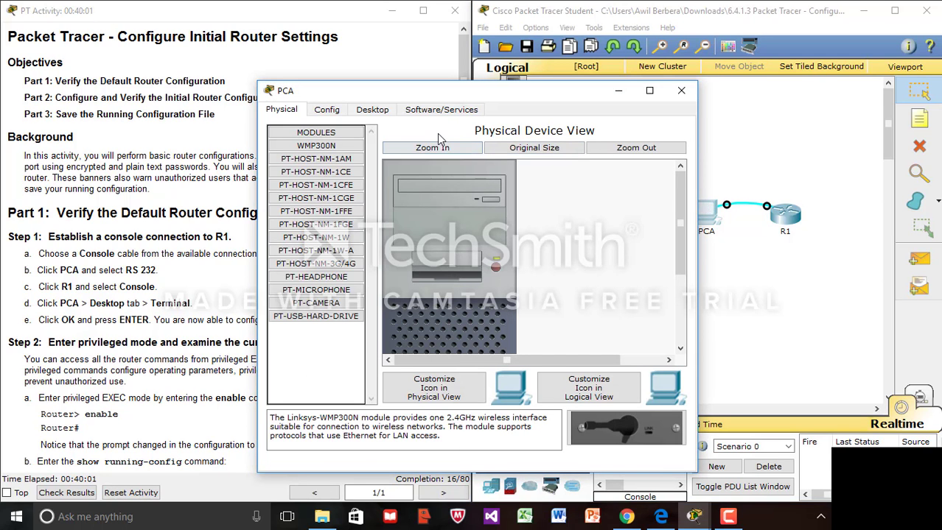
left_click(374, 111)
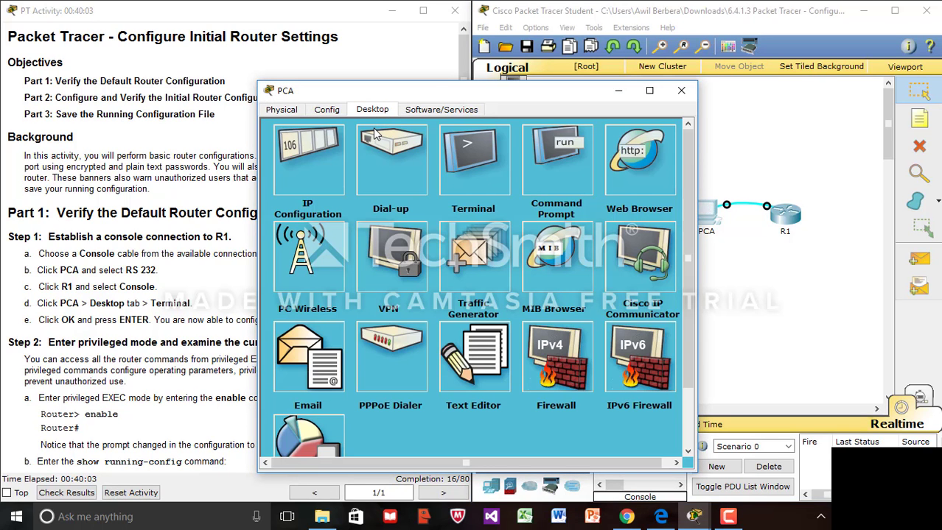
left_click_drag(458, 93, 549, 79)
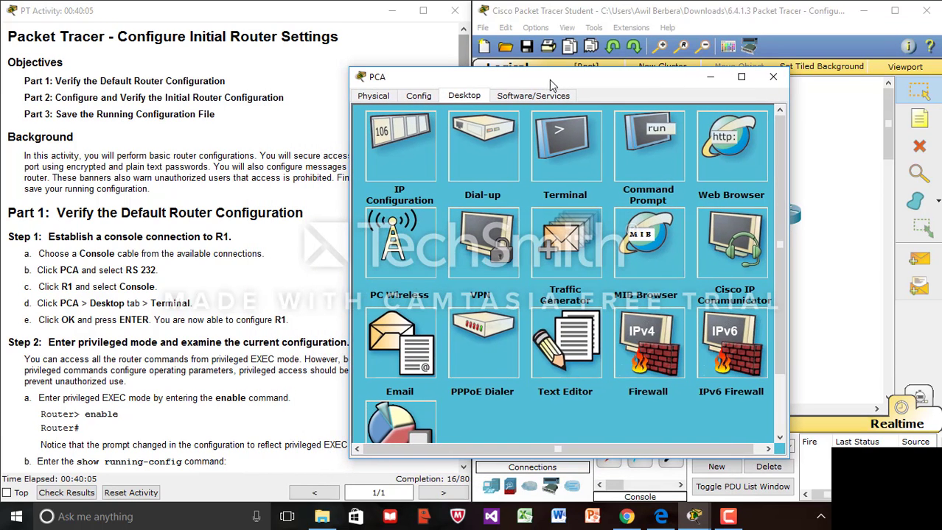
left_click(559, 131)
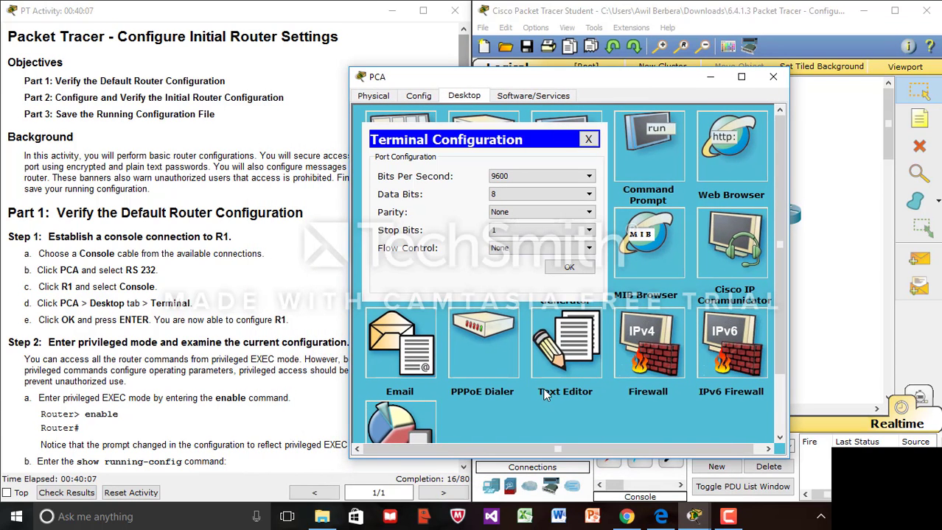
left_click(569, 267)
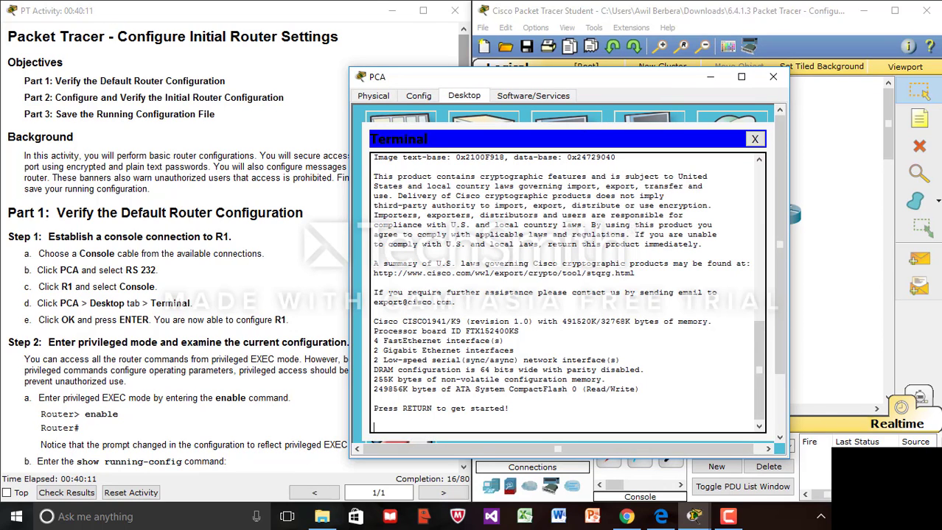
key("Return")
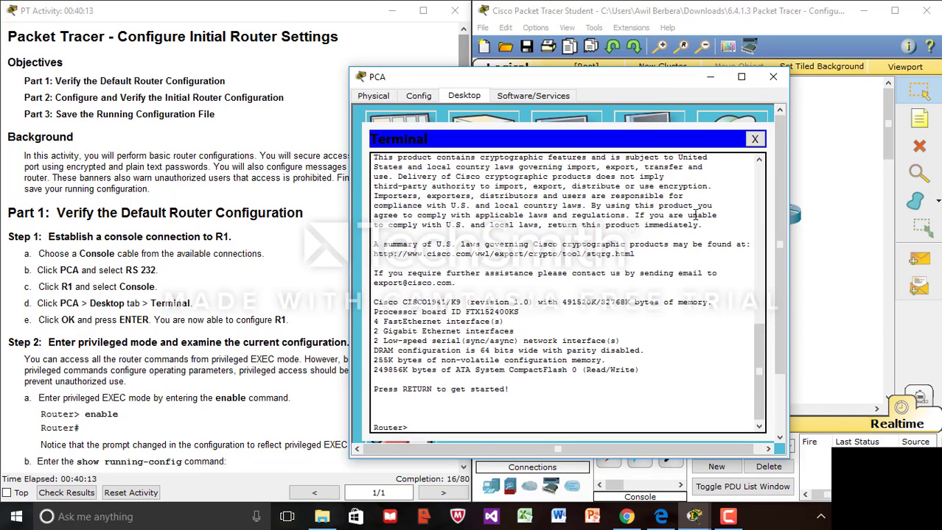
type("en")
- Enter privileged EXEC mode with 'en' and reposition the PCA window
key("Return")
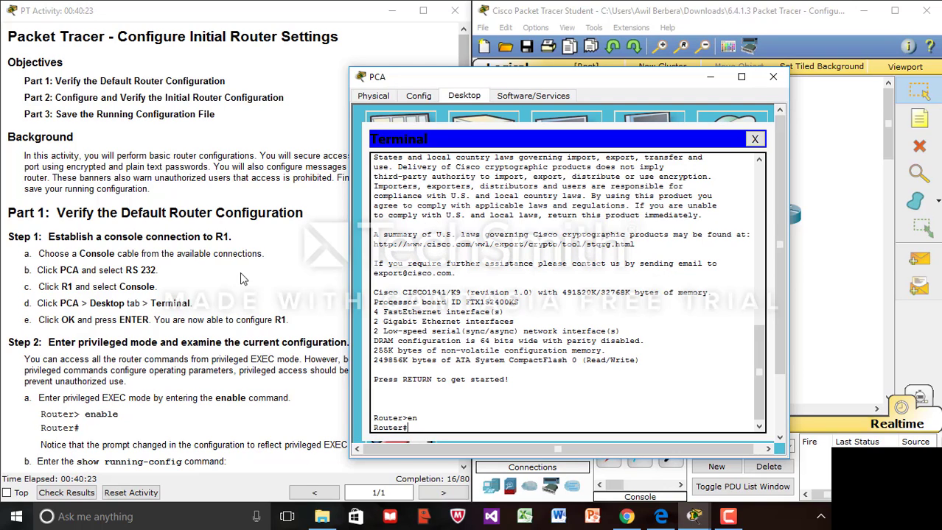
left_click_drag(545, 76, 691, 78)
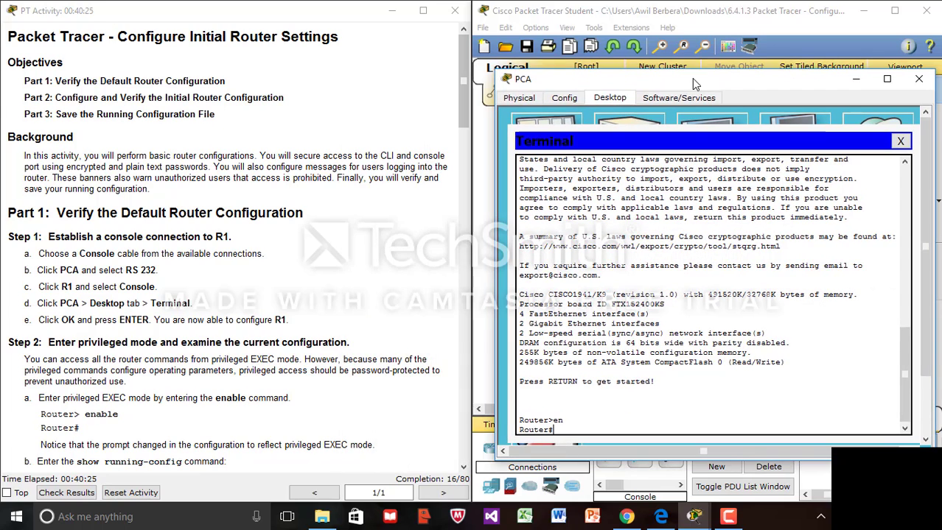
left_click_drag(465, 79, 462, 119)
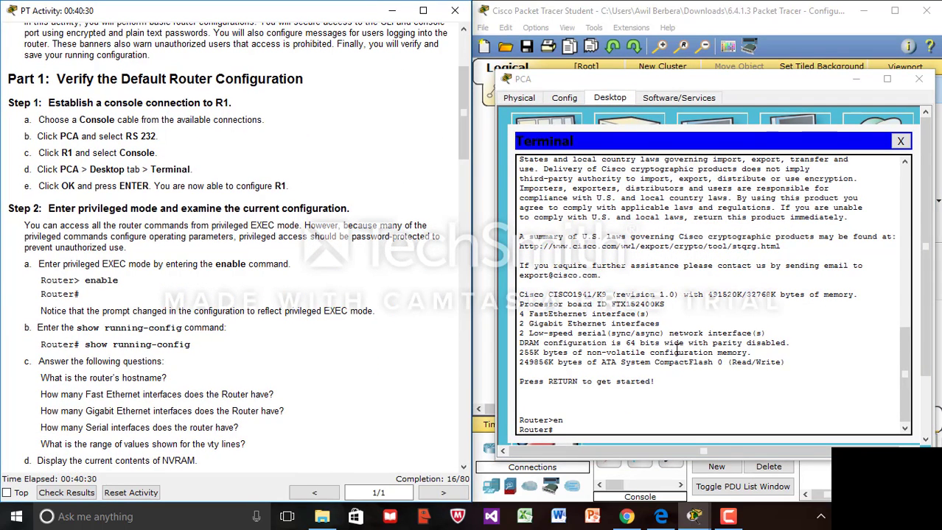
left_click(576, 426)
- Run show running-config and page through the full --More-- output
type("sh")
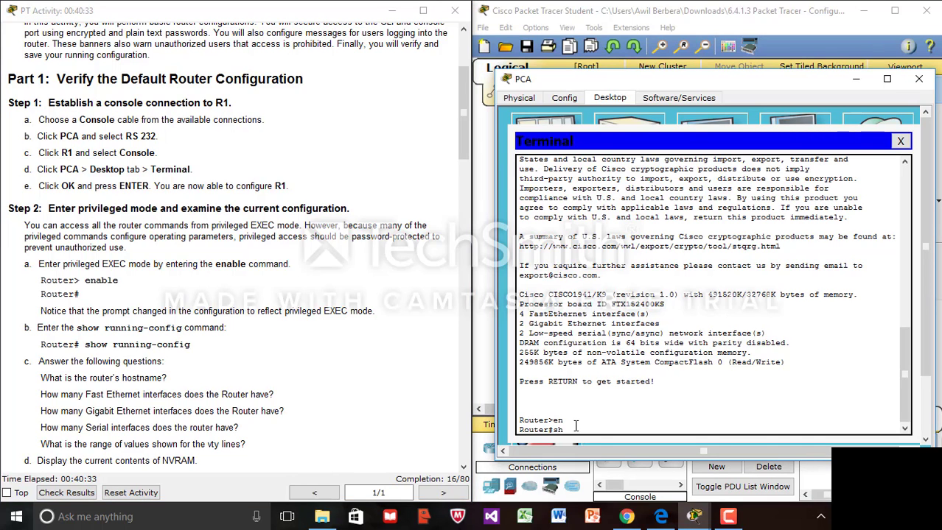
type("ow run")
key("Tab")
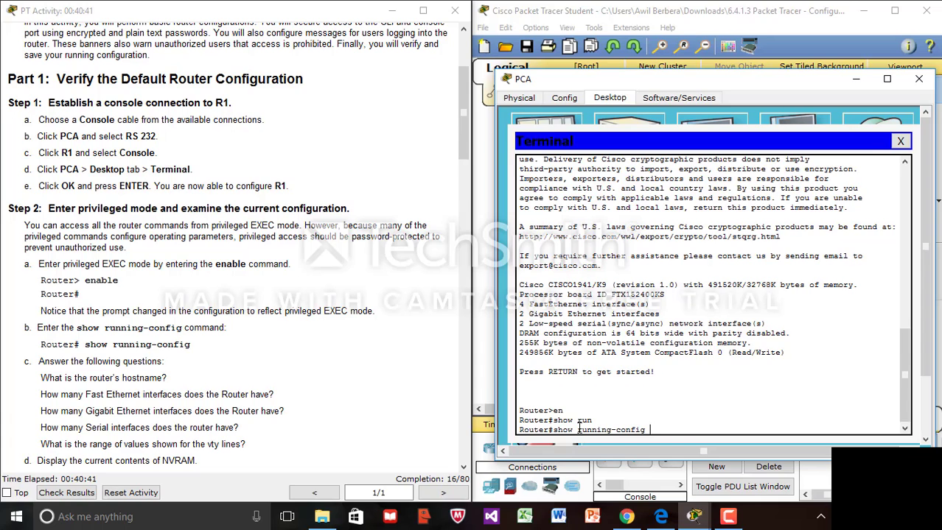
key("Return")
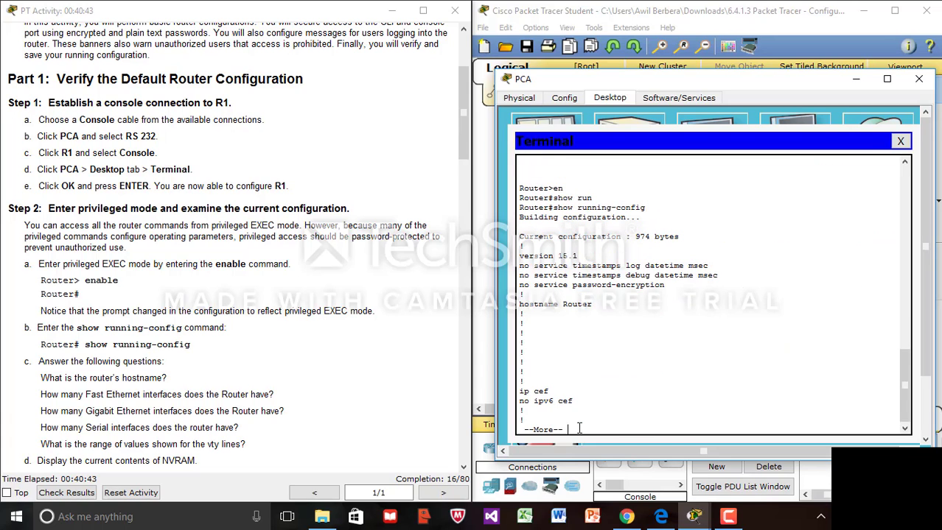
key("Return")
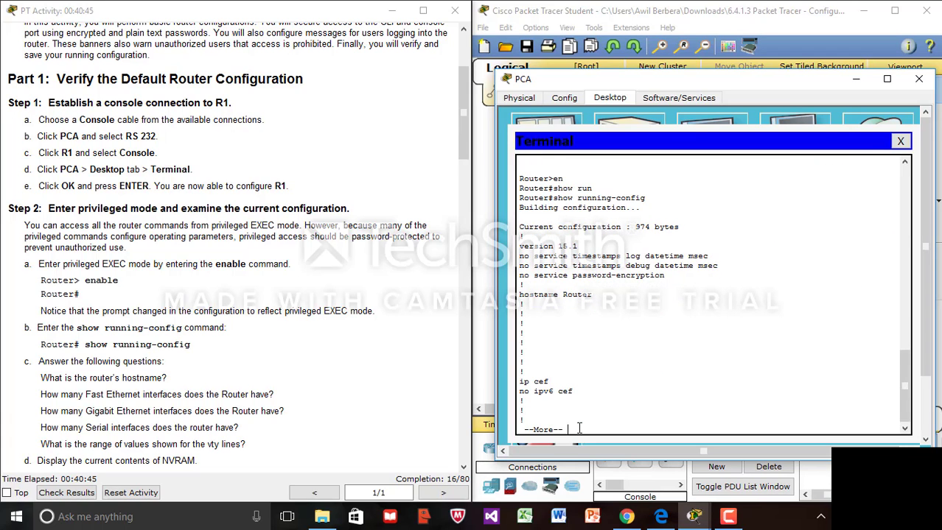
key("Return")
key("Return")
key("Return")
key("Return")
key("Return")
key("Return")
key("Return")
key("Return")
key("Return")
key("Return")
key("Return")
key("Return")
key("Return")
key("Return")
key("Return")
key("Return")
key("Return")
key("Return")
key("Return")
key("Return")
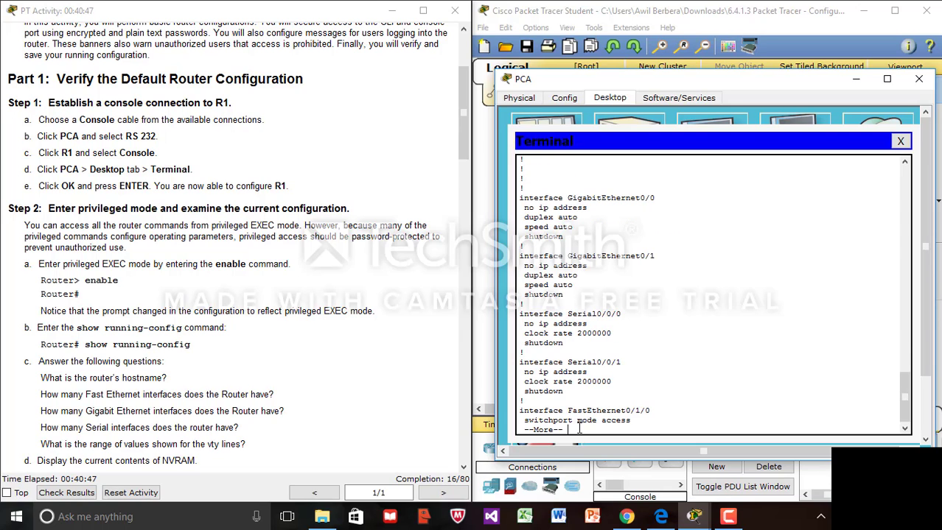
double_click(579, 429)
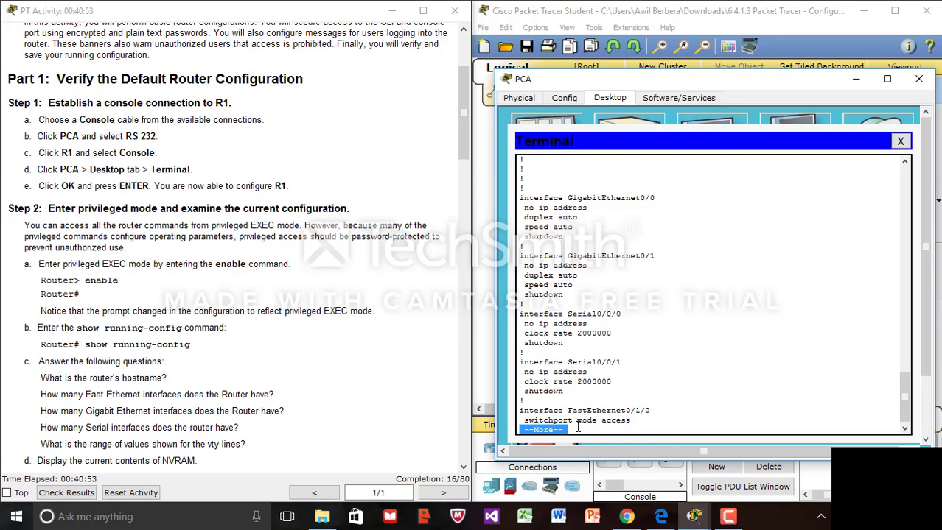
left_click(740, 335)
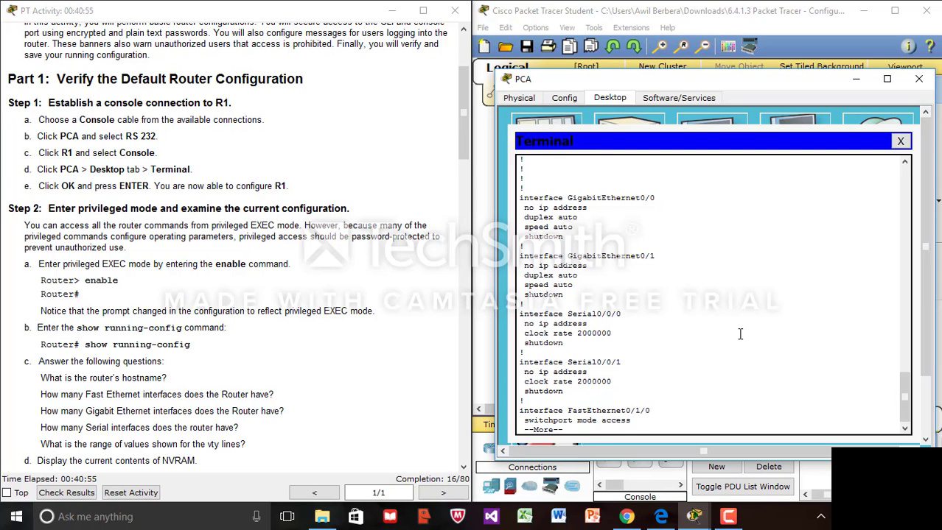
key("space")
key("space")
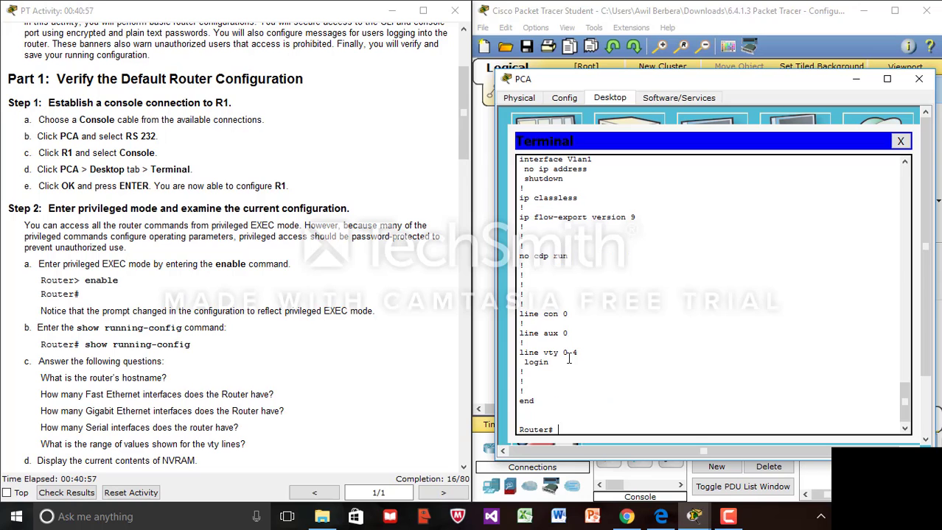
- Scroll the activity instructions to the Part 2 hostname task and refocus the terminal
left_click(464, 467)
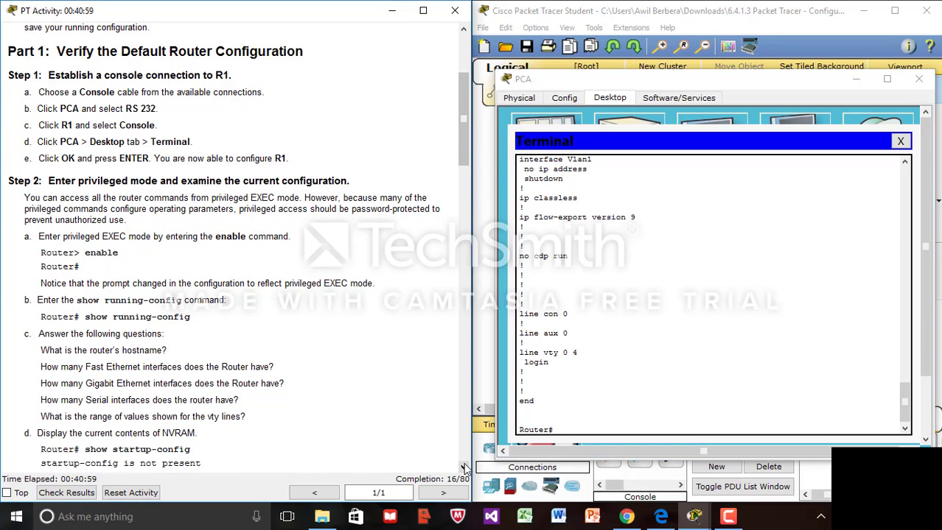
left_click(464, 467)
left_click(464, 467)
left_click(464, 467)
left_click(464, 467)
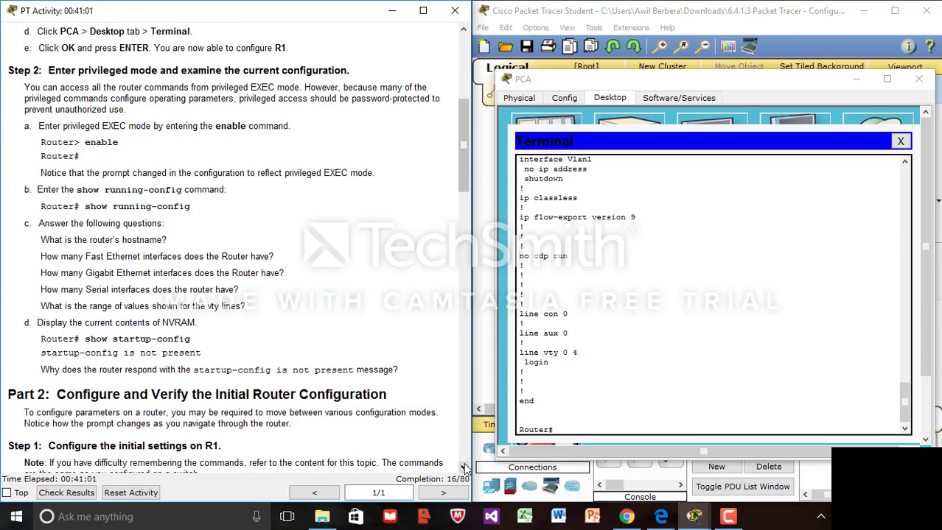
left_click(464, 467)
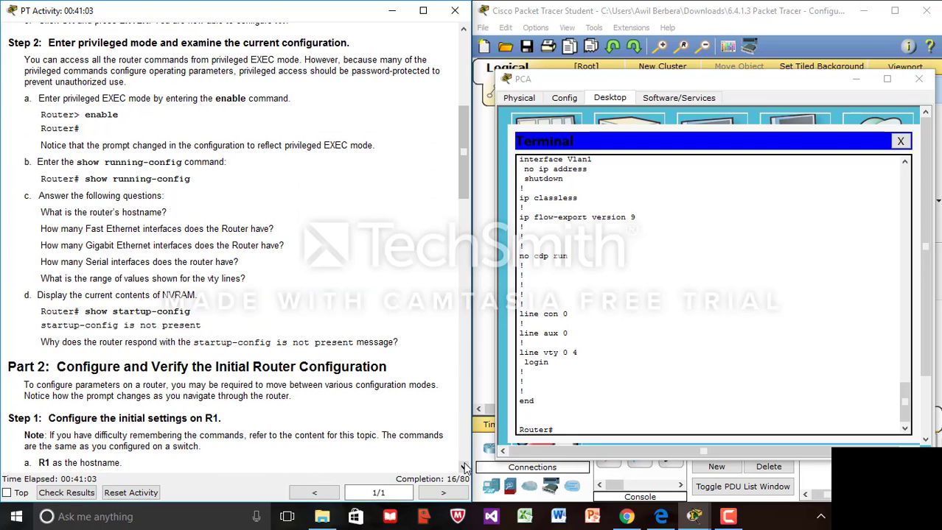
left_click(563, 427)
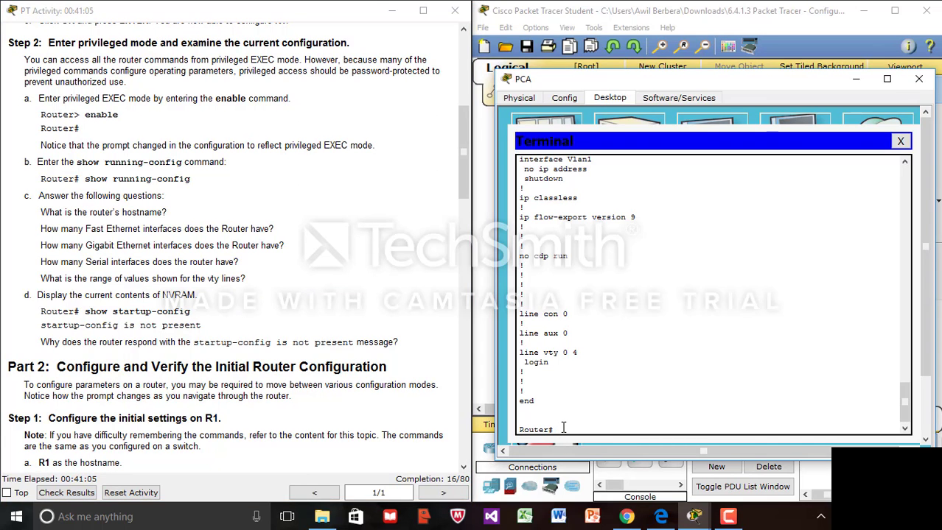
type("s")
key("BackSpace")
key("BackSpace")
- Run show startup-config, confirming no startup-config is present, and return to Router#
type("show st")
key("Tab")
type("a")
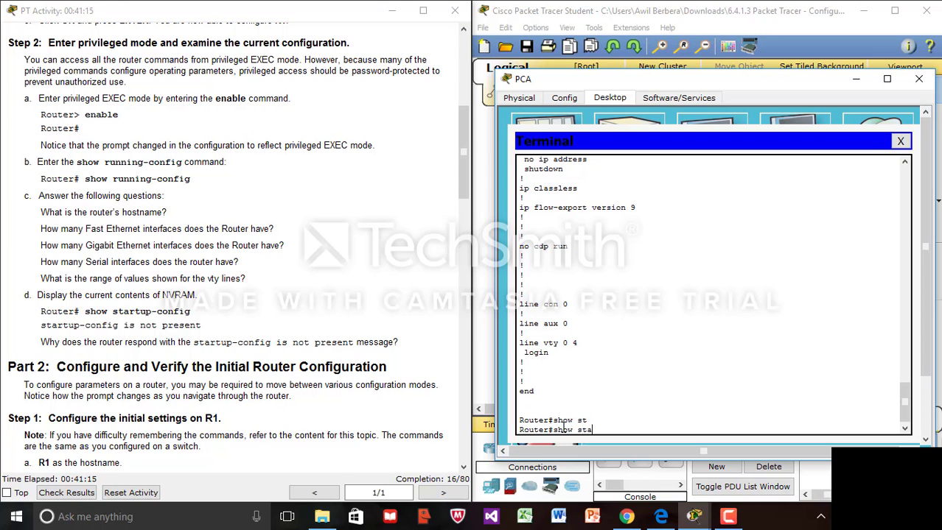
type("t")
type("r")
key("Tab")
key("Return")
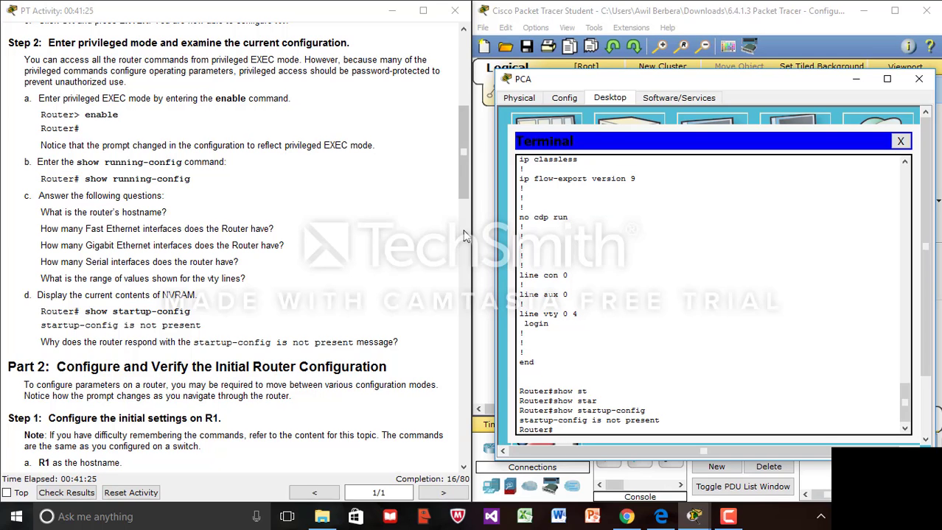
left_click(458, 156)
left_click_drag(458, 156, 458, 164)
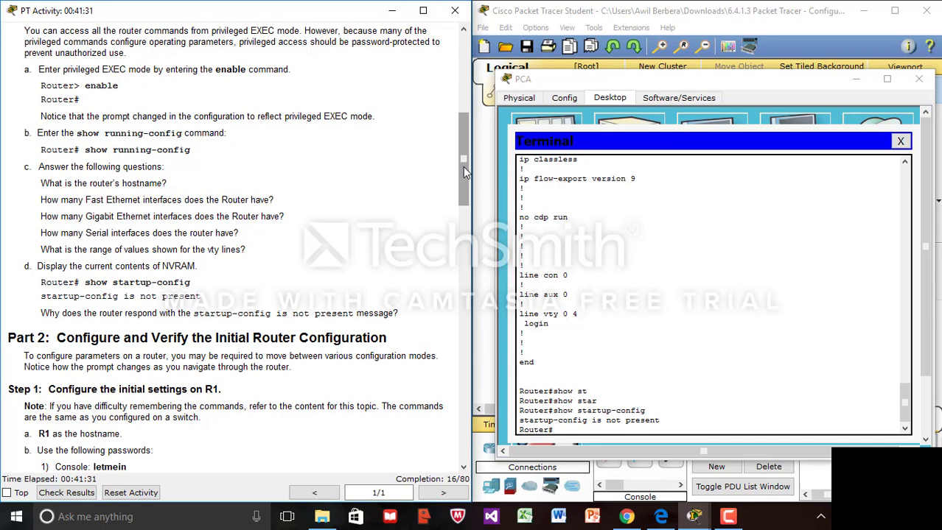
left_click_drag(462, 166, 475, 226)
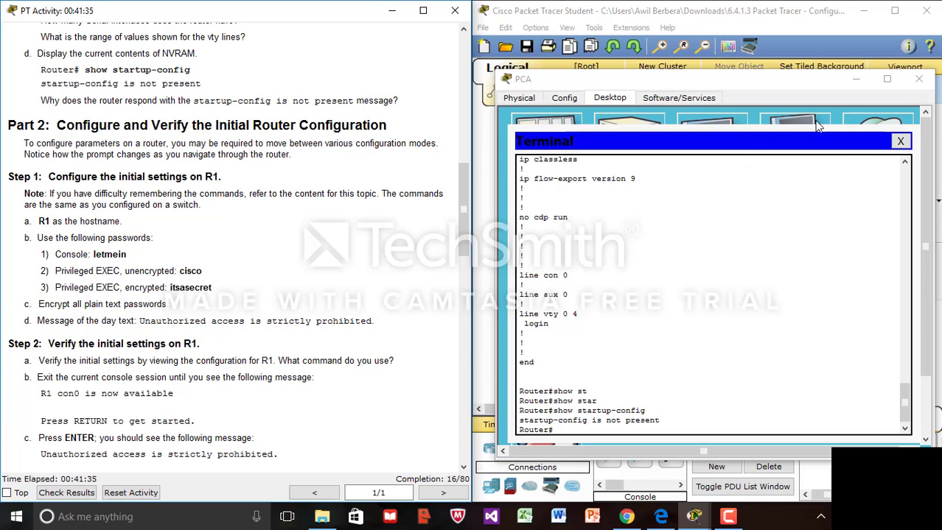
triple_click(569, 425)
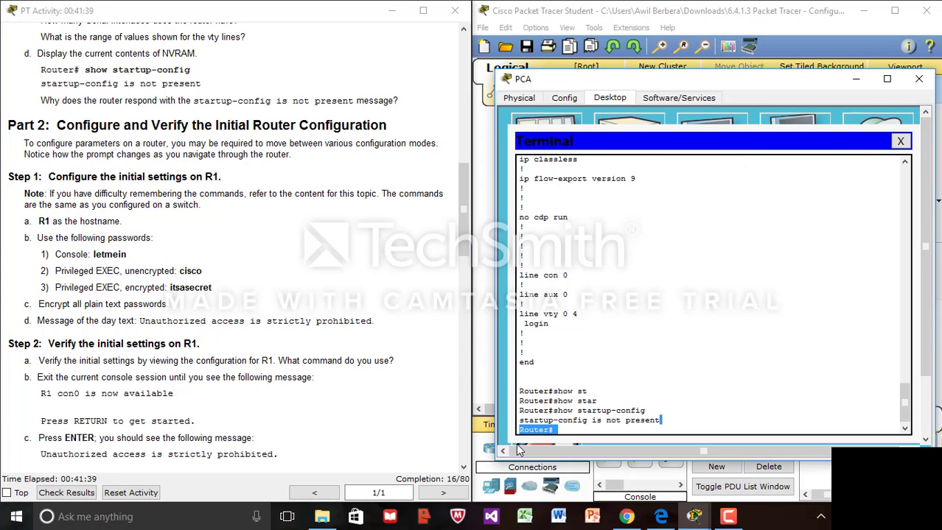
left_click(562, 428)
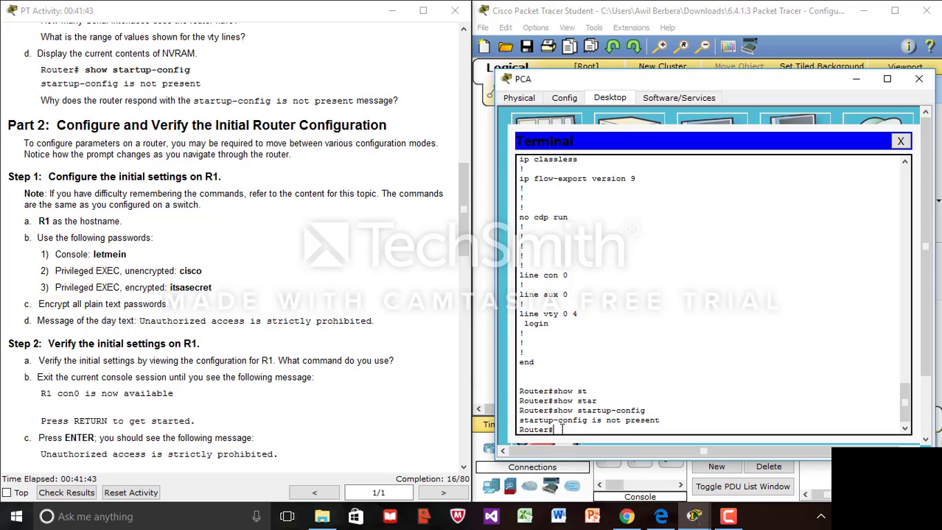
- Enter global configuration with conf t and set the hostname to R1
type("conf t")
key("Return")
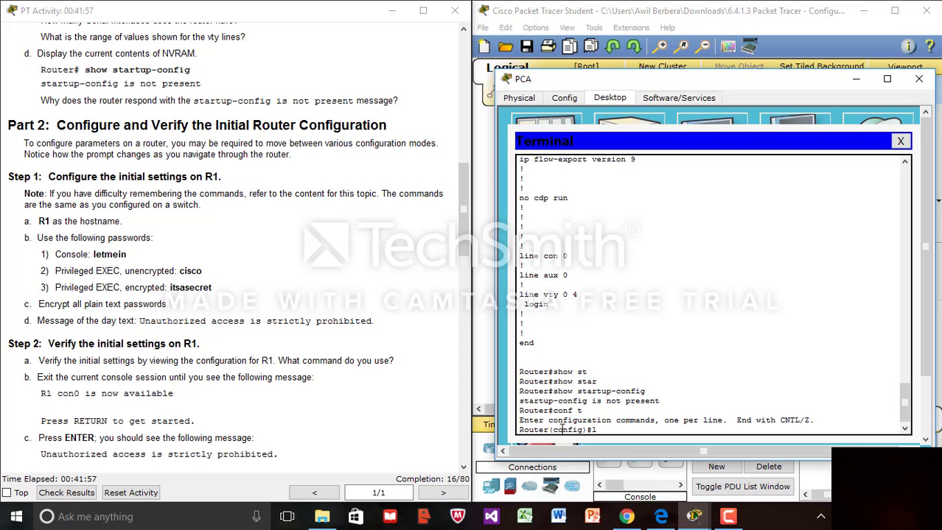
type("host")
key("Caps_Lock")
type("R1")
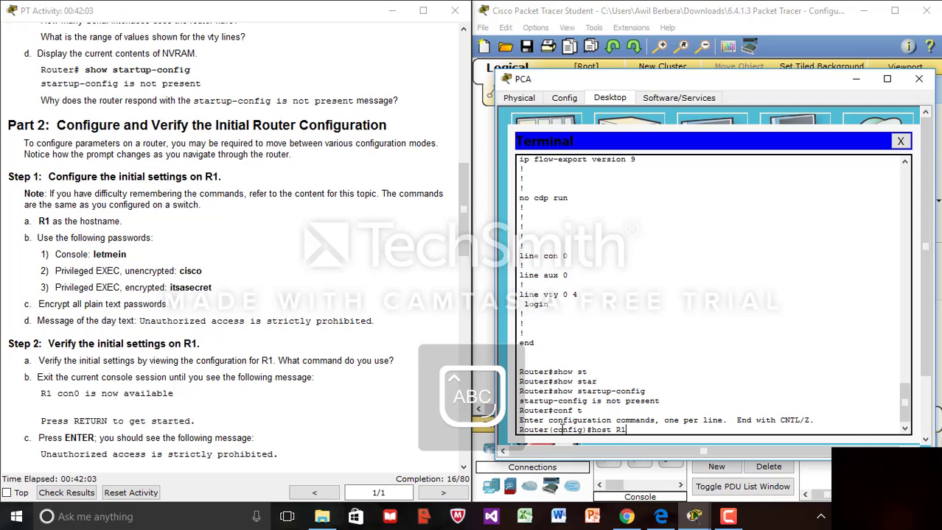
key("Return")
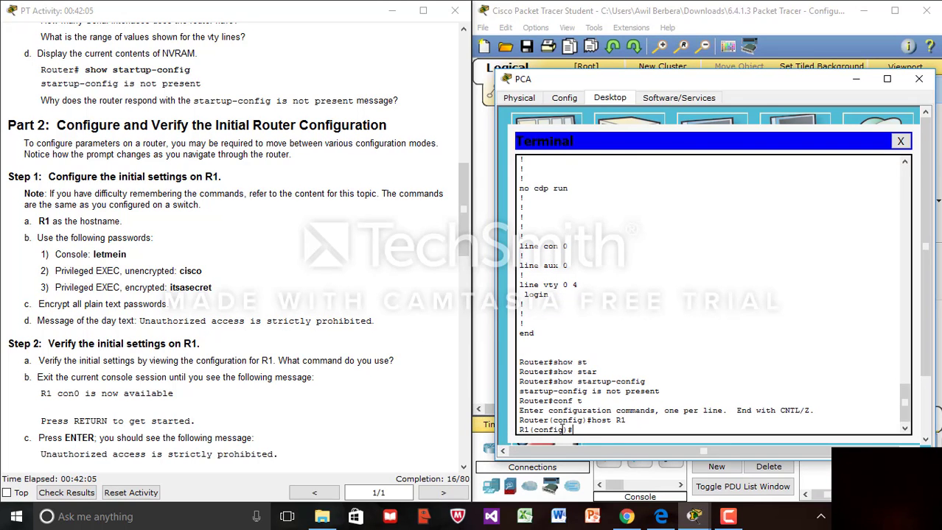
- Begin the console line configuration by typing line console 0
type("LINE")
key("BackSpace")
key("BackSpace")
key("BackSpace")
key("BackSpace")
key("Caps_Lock")
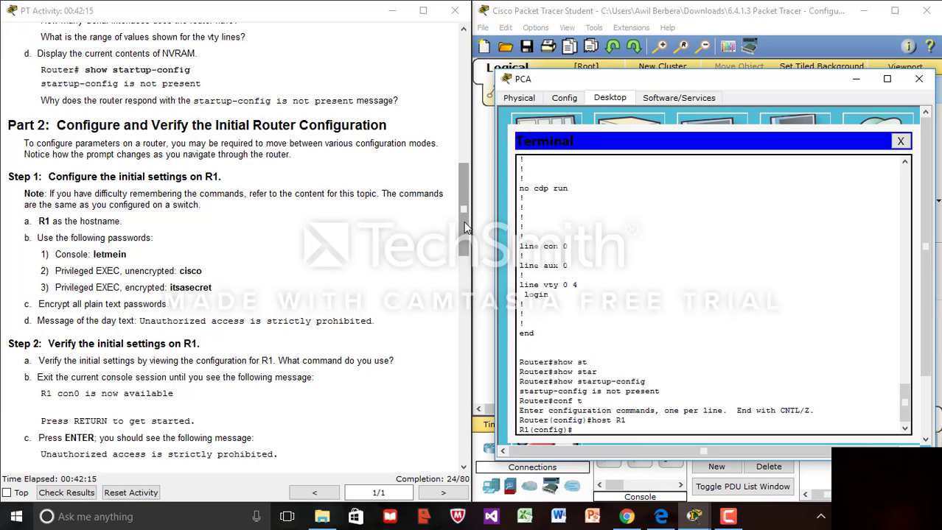
mouse_move(463, 222)
left_mouse_down()
mouse_move(461, 248)
mouse_move(469, 231)
left_mouse_up()
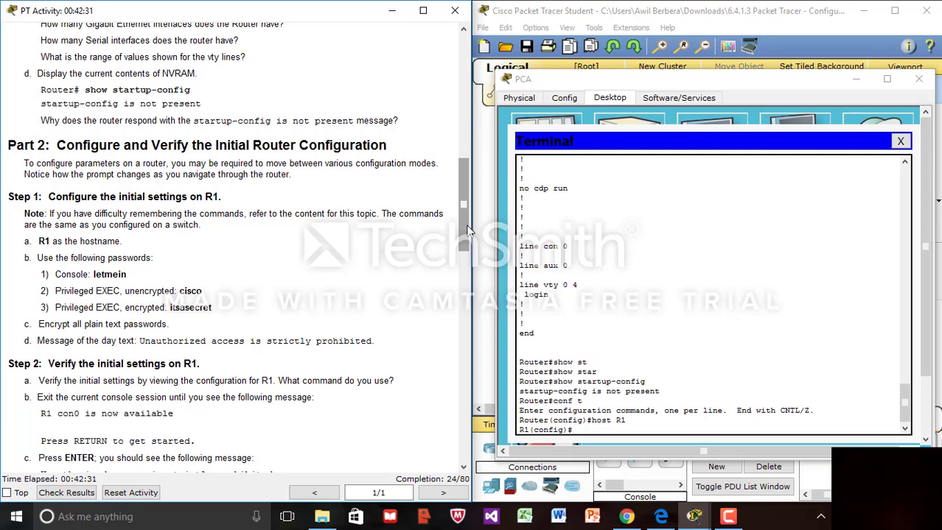
left_click(594, 429)
type("li")
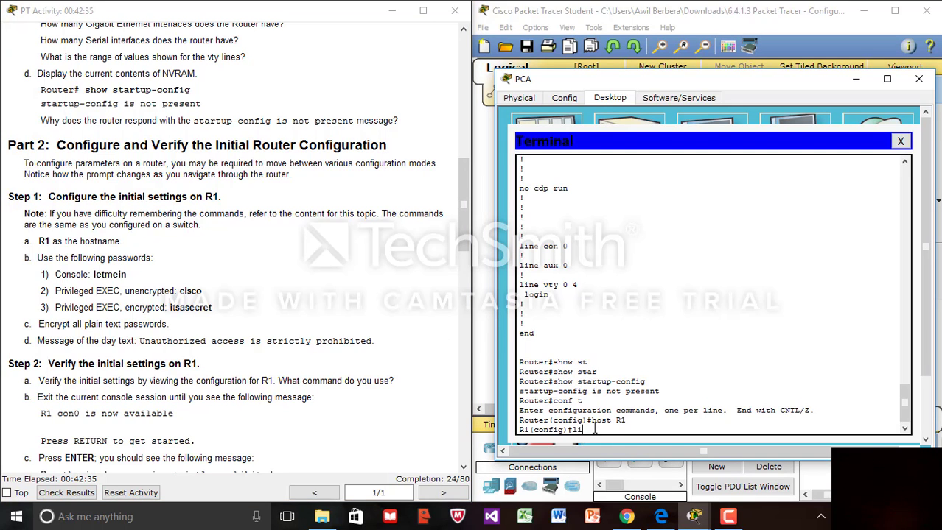
type("ne console 0")
- Maximize the terminal, set the console line 0 password, and enable login
left_click(886, 78)
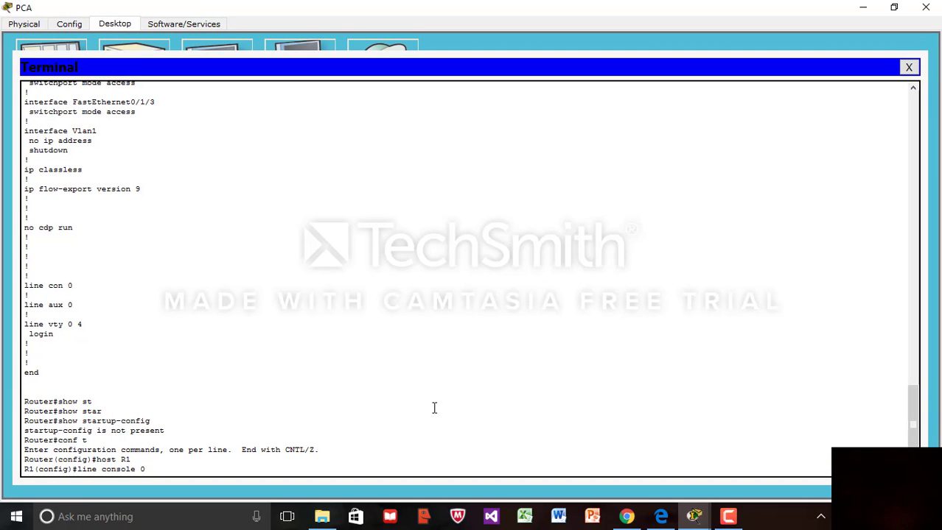
key("Return")
type("p")
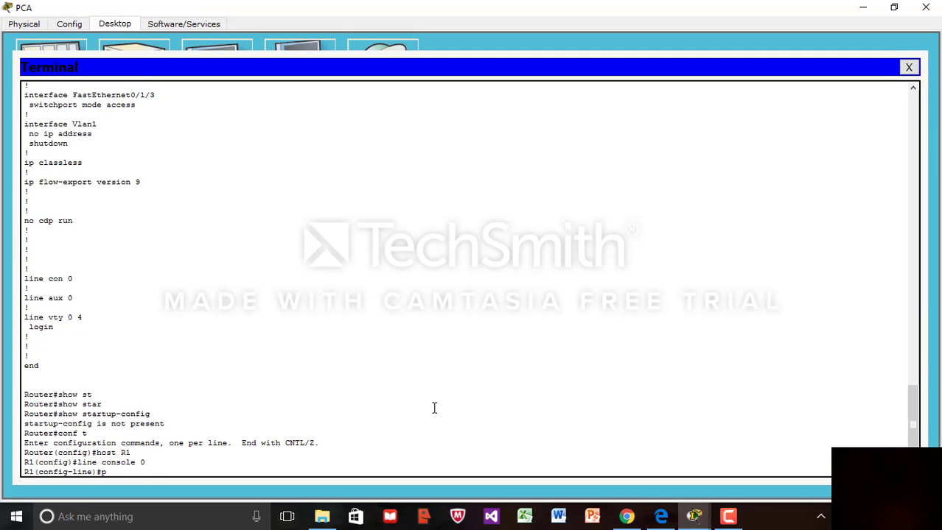
type("assword letmein")
key("Return")
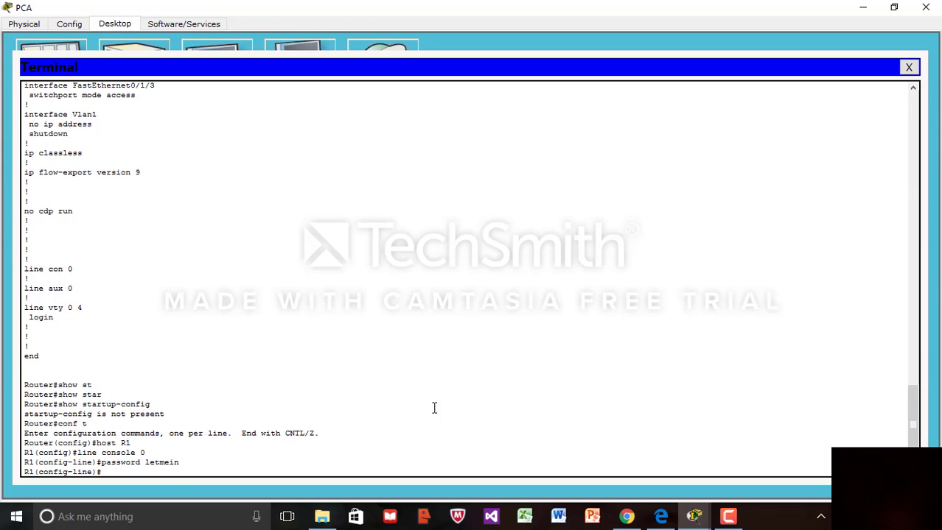
type("login")
key("Return")
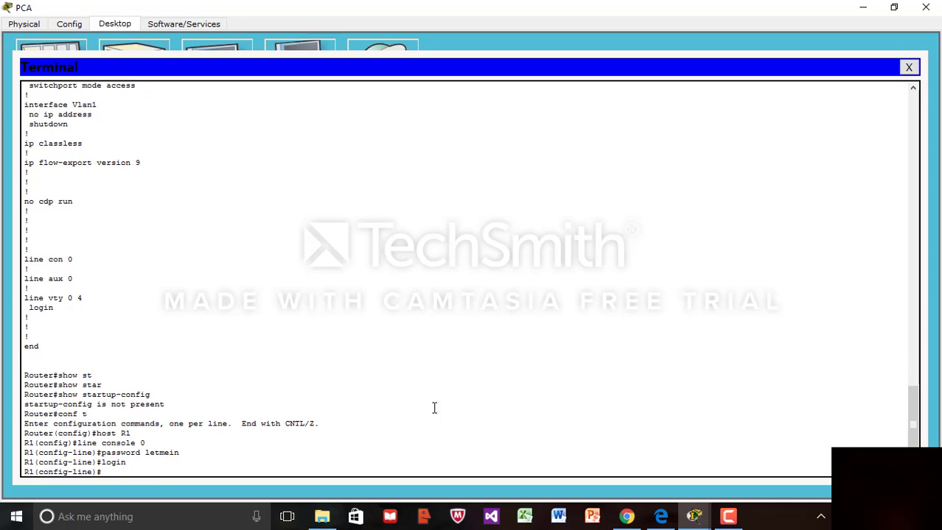
- Exit console line configuration back to the R1(config)# prompt
type("e")
type("x")
key("BackSpace")
key("BackSpace")
key("BackSpace")
type("pa")
key("BackSpace")
key("BackSpace")
type("ena")
key("Tab")
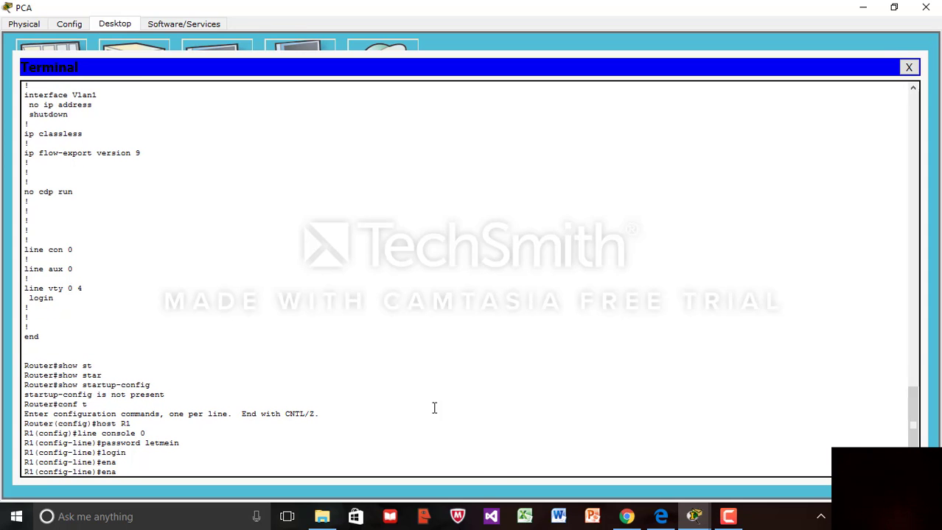
key("BackSpace")
key("BackSpace")
type("xit")
key("Return")
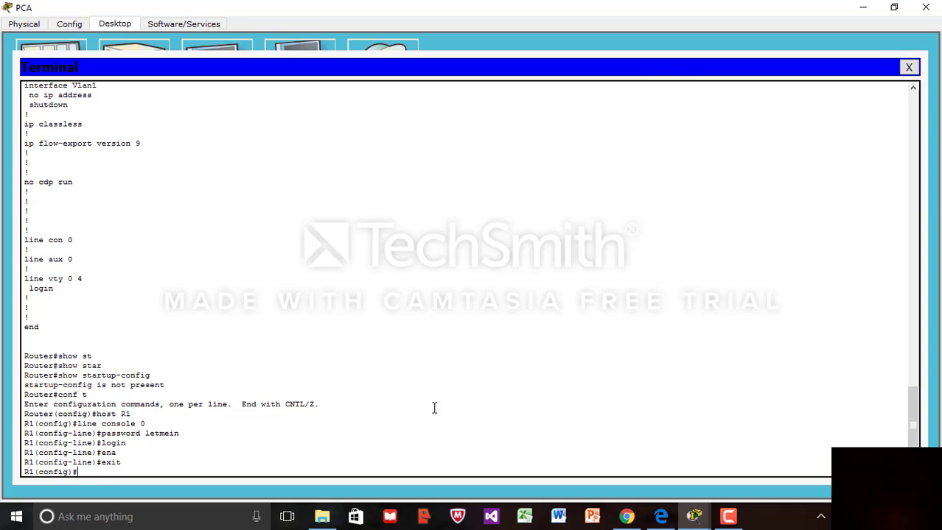
- Start the enable password command at the global configuration prompt
type("ena")
key("Tab")
type("pa")
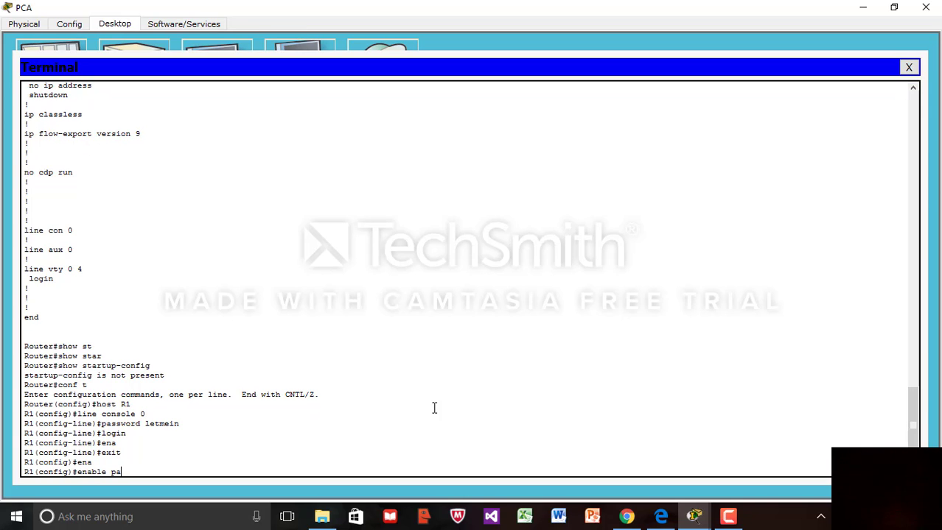
key("Tab")
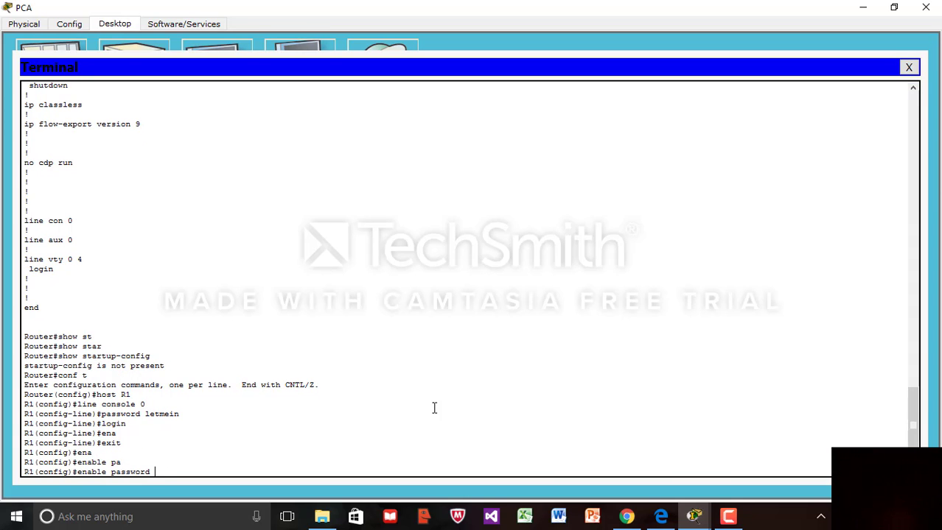
- Set R1's plain enable password and its encrypted enable secret
type("cisco")
key("Return")
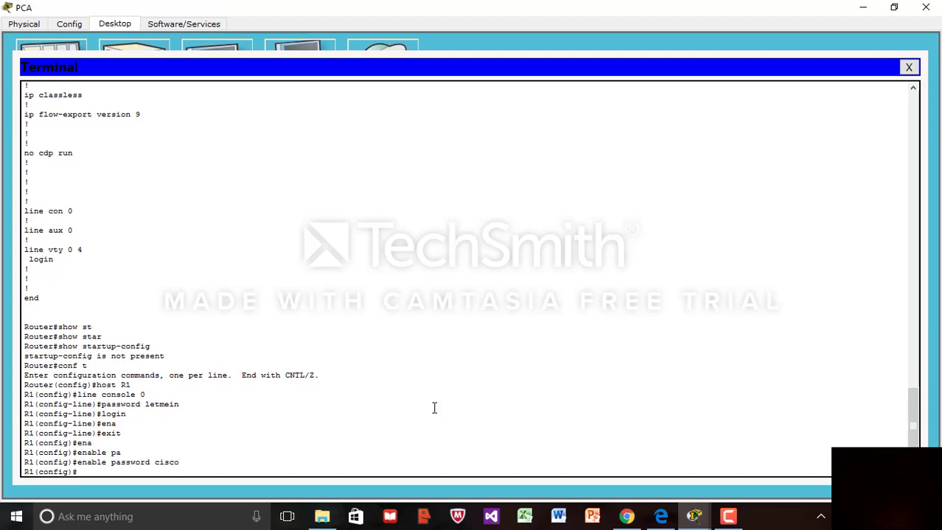
type("ena")
key("Tab")
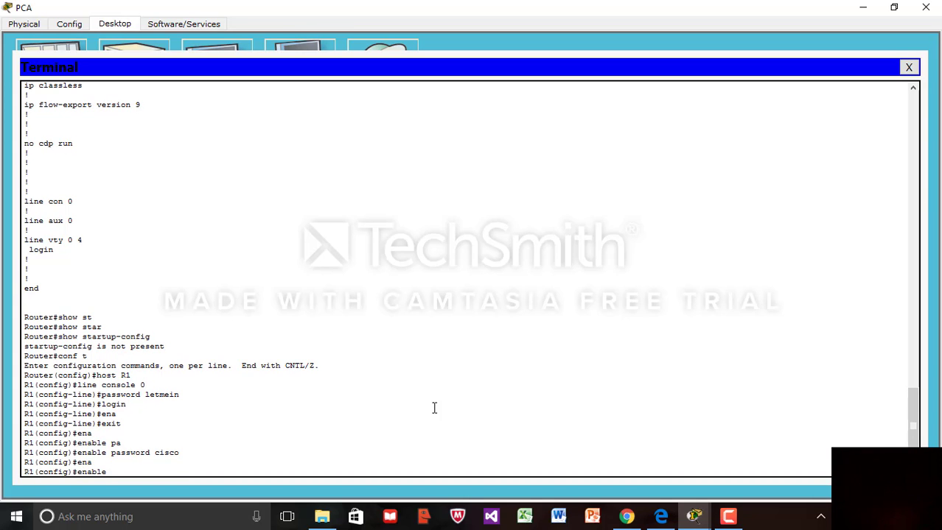
type("se")
key("Tab")
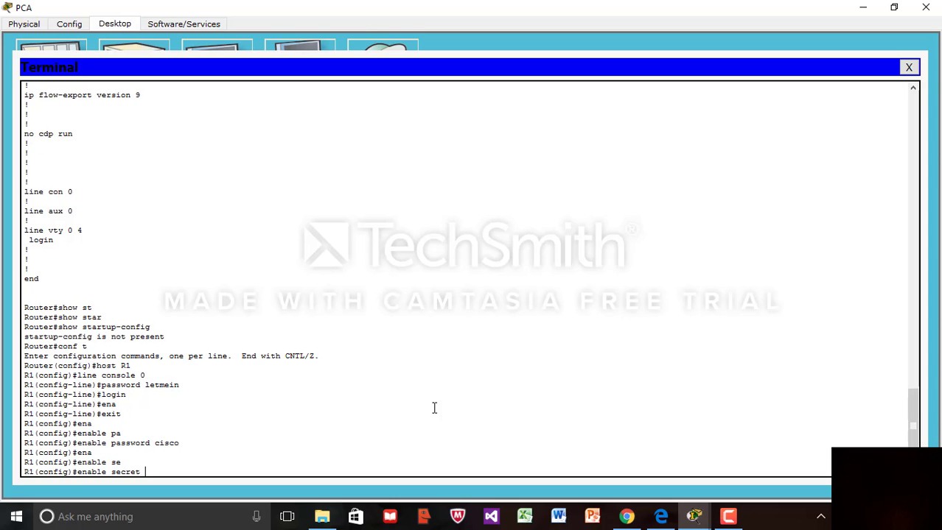
type("itsasecret")
key("Return")
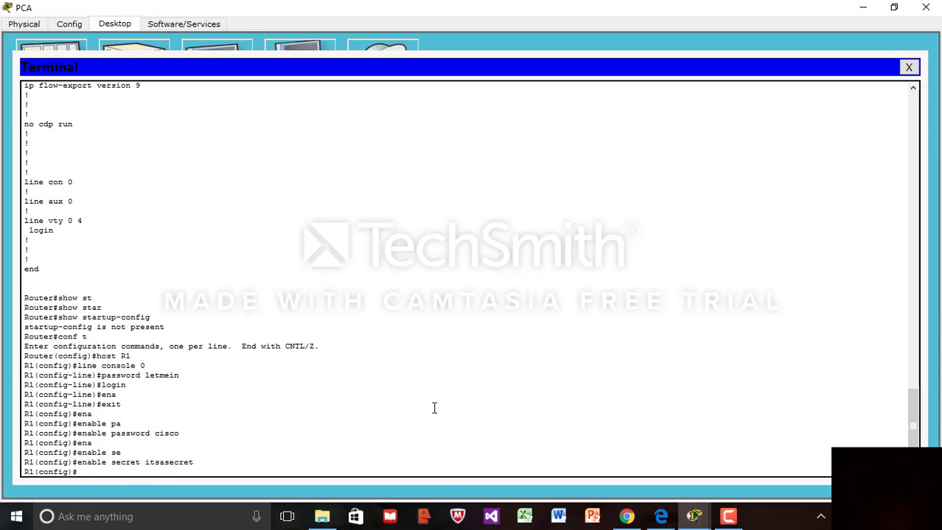
left_click(895, 10)
- Enable service password-encryption on R1
type("ser")
key("Tab")
type("p")
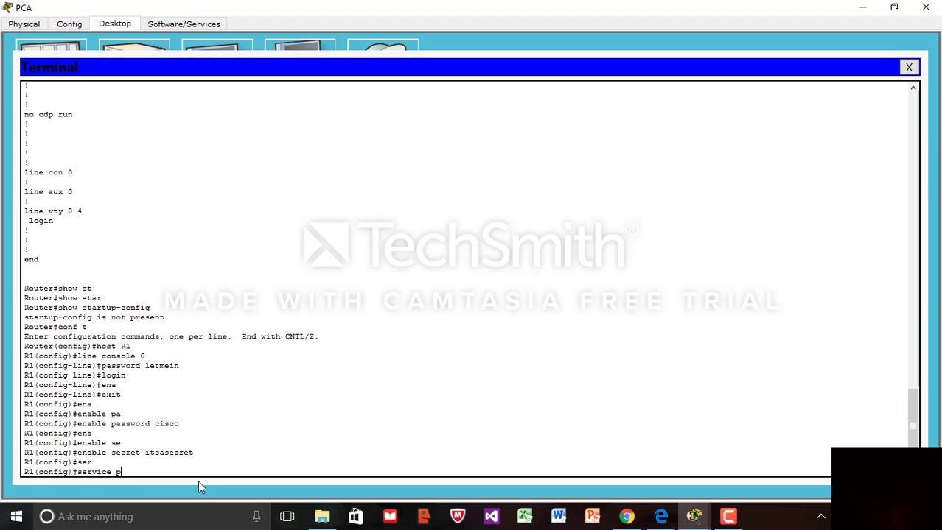
key("Tab")
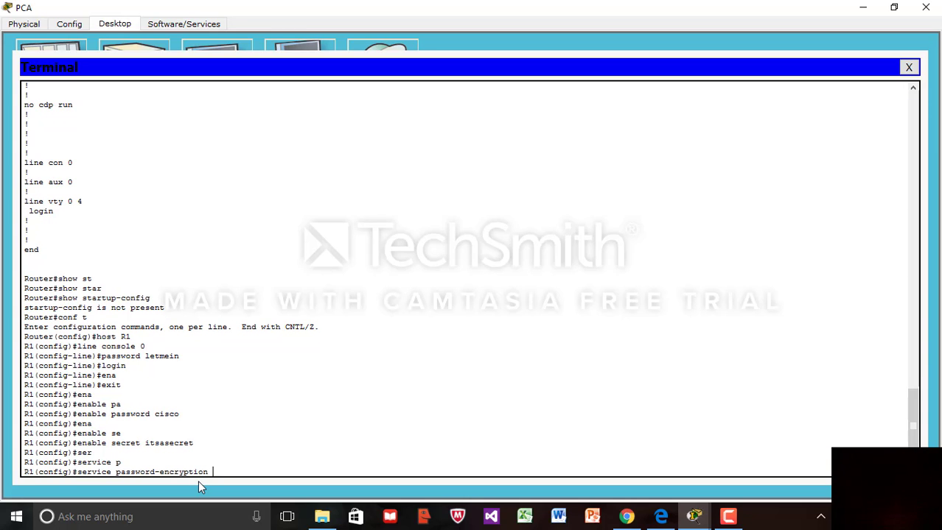
key("Return")
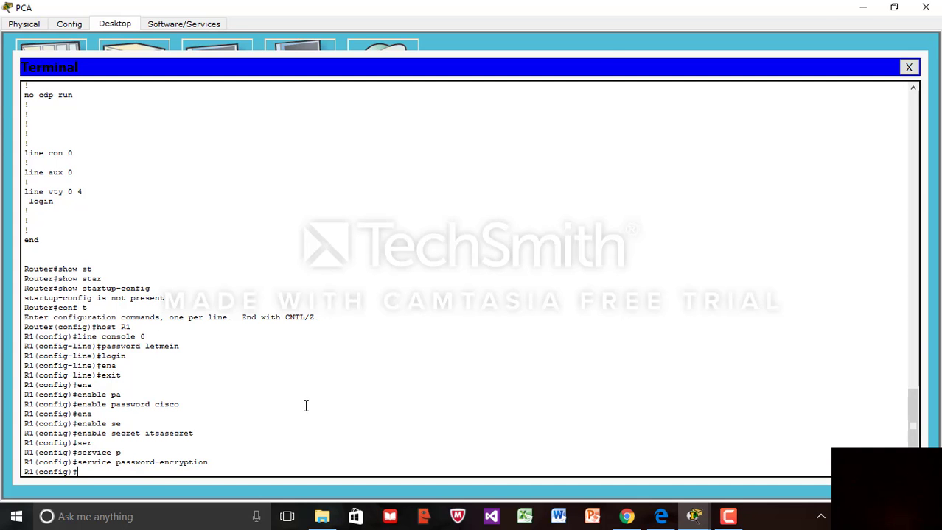
- Check the activity instructions beside the terminal, then maximize the PCA terminal again
left_click(901, 7)
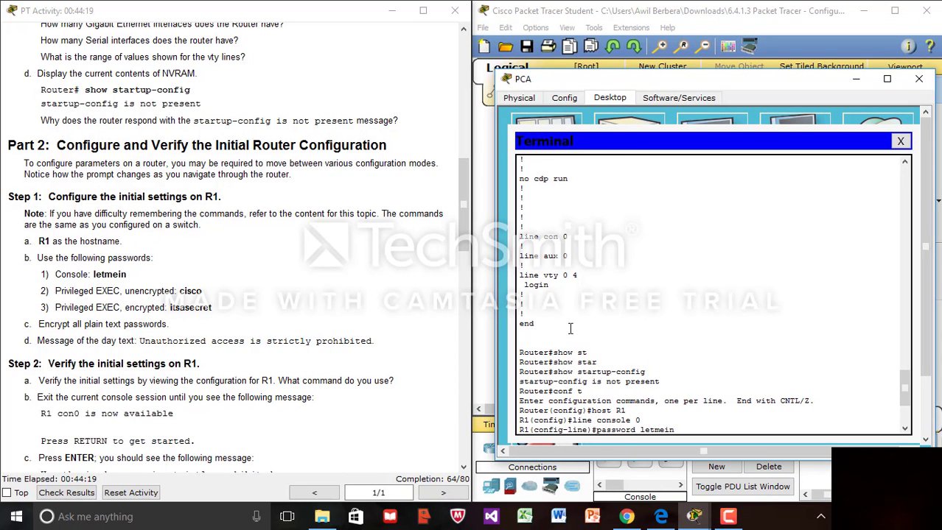
left_click(887, 81)
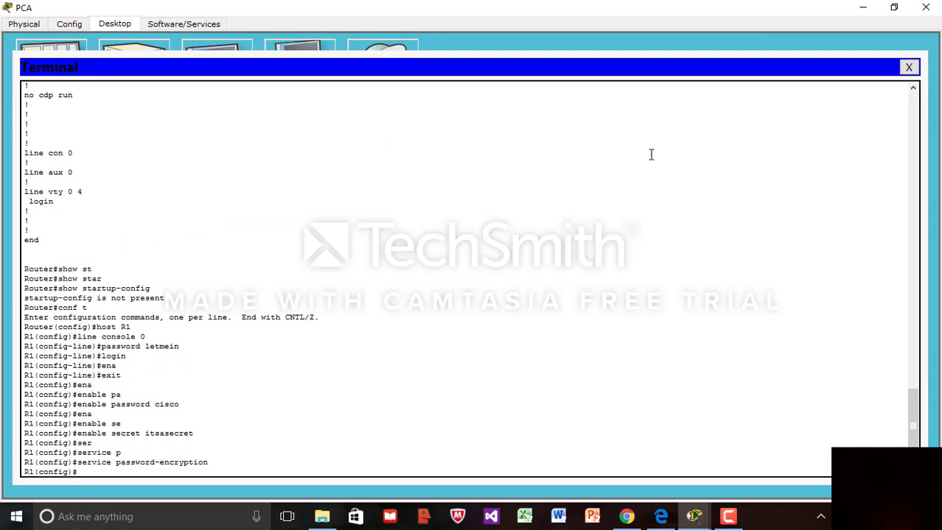
left_click(894, 9)
scroll(469, 210, "down", 2)
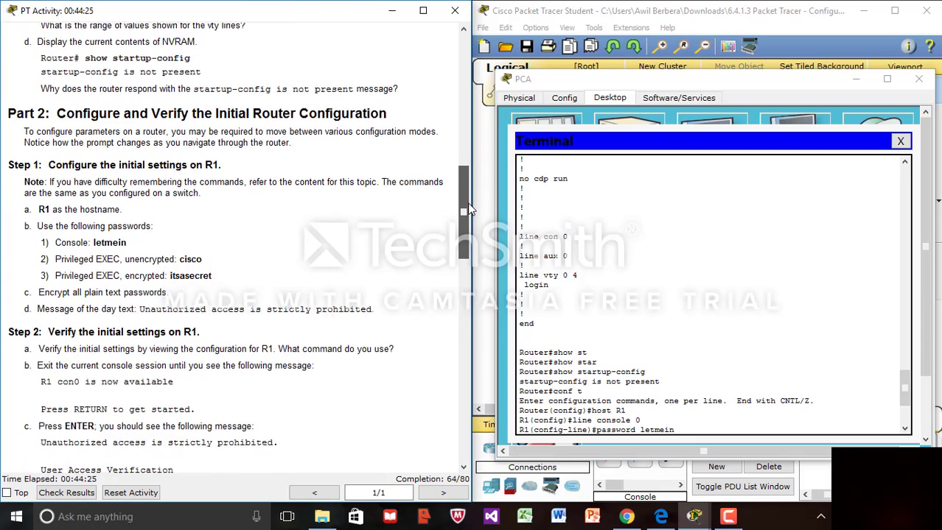
scroll(467, 205, "down", 1)
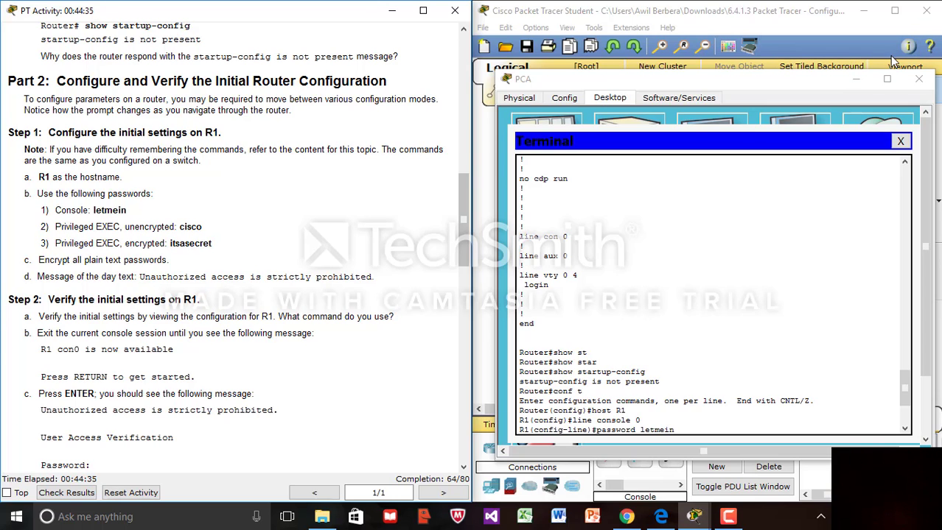
left_click(886, 79)
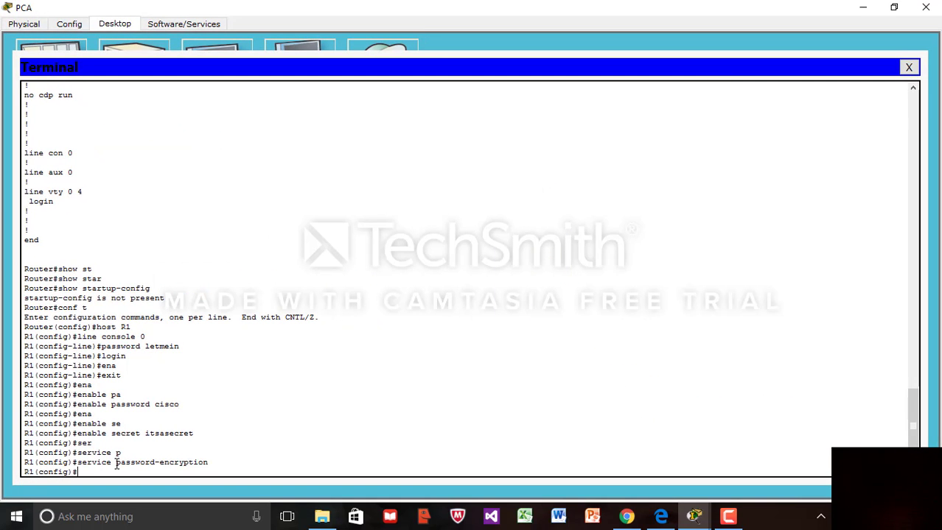
- Type banner motd "unauthorized access is strictly prohibited." without submitting it
type("banner motd")
type("\"unau")
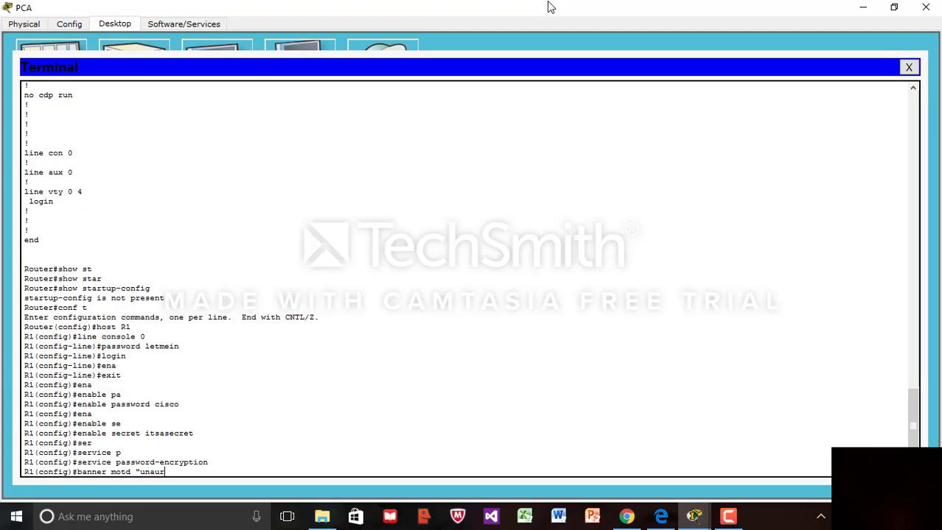
type("thorized i")
key("BackSpace")
type("access is strictl")
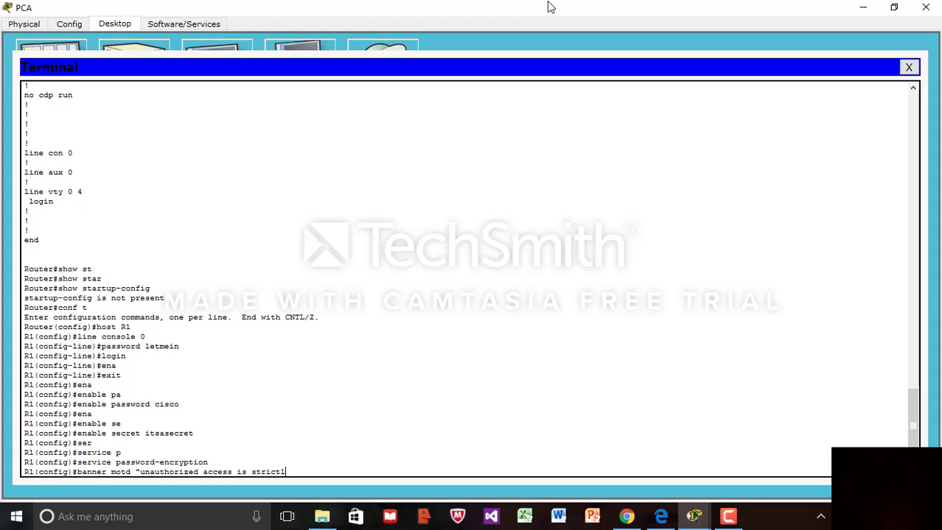
type("y")
type(" pro")
type("hi")
type("bit")
type("ed")
type(".")
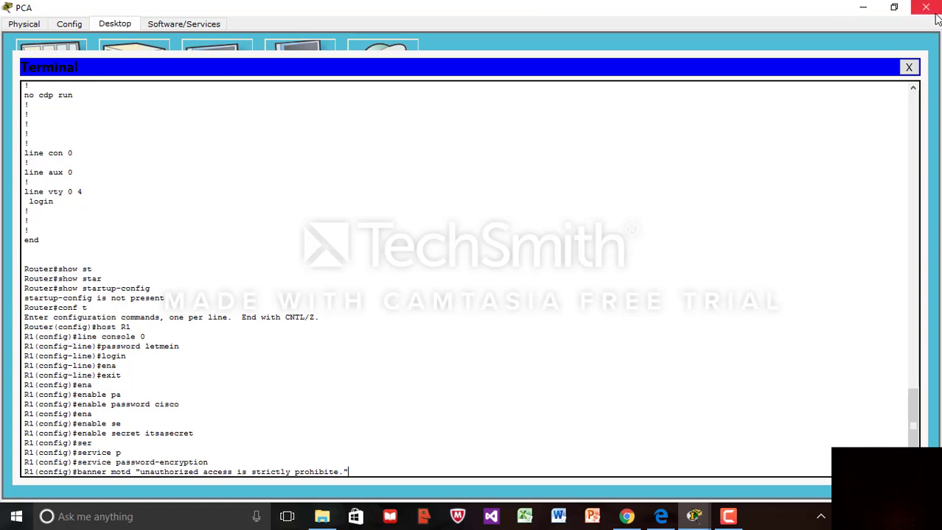
- Submit the MOTD banner command on R1
left_click(896, 9)
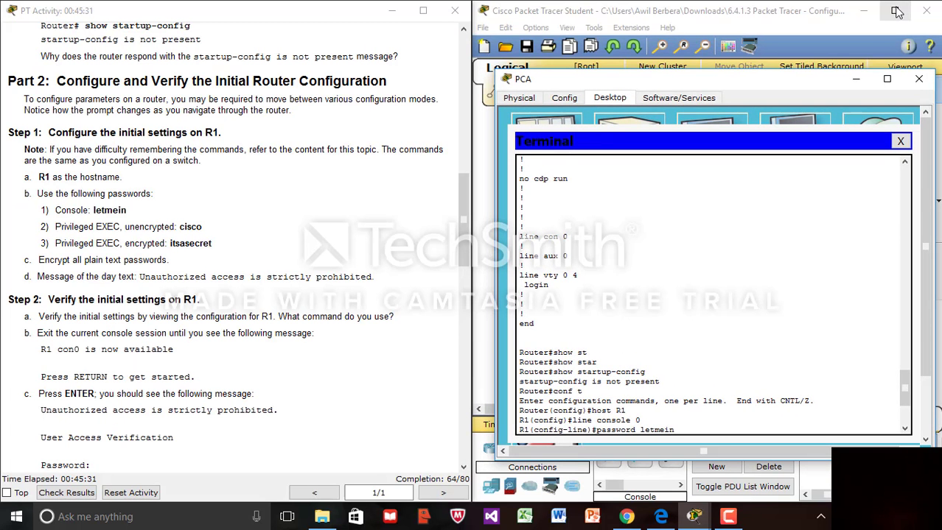
left_click(888, 80)
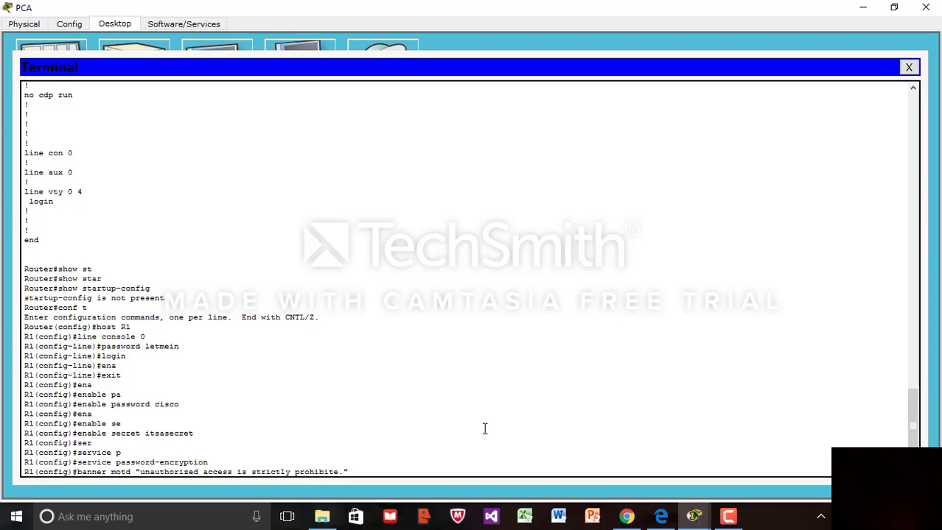
key("Return")
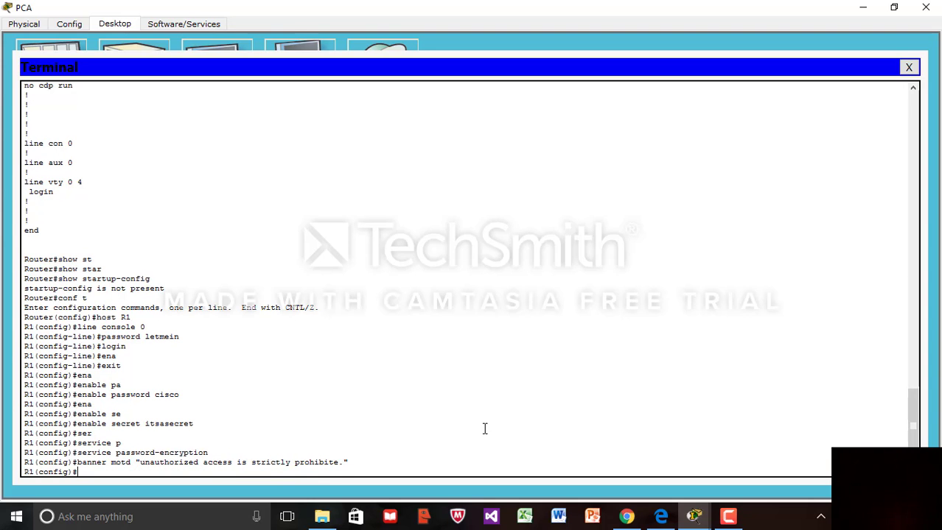
- Check the workspace's 72/80 completion and bring the PCA terminal back full screen
left_click(893, 9)
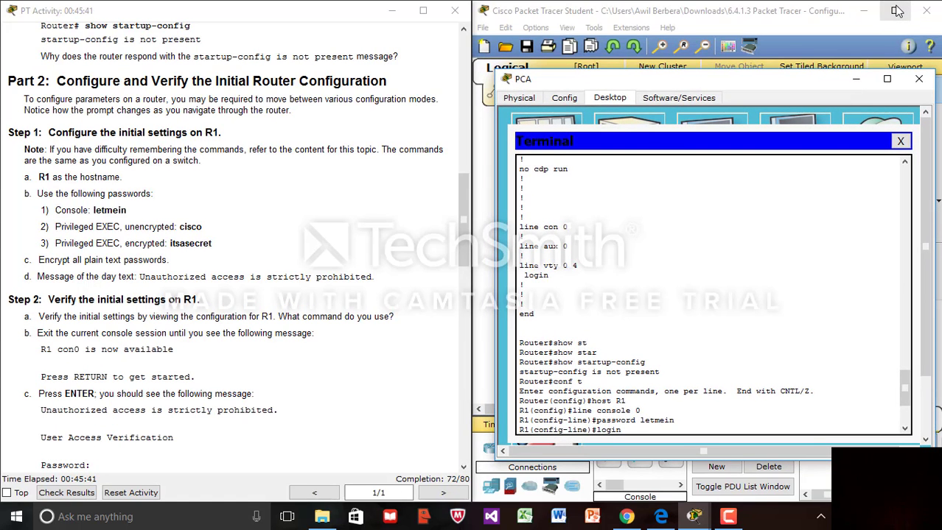
left_click(896, 10)
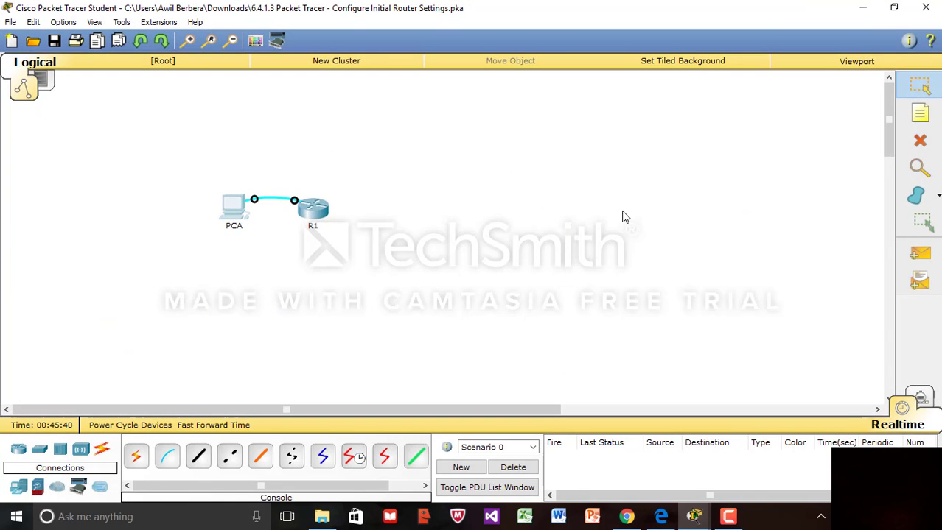
left_click(894, 8)
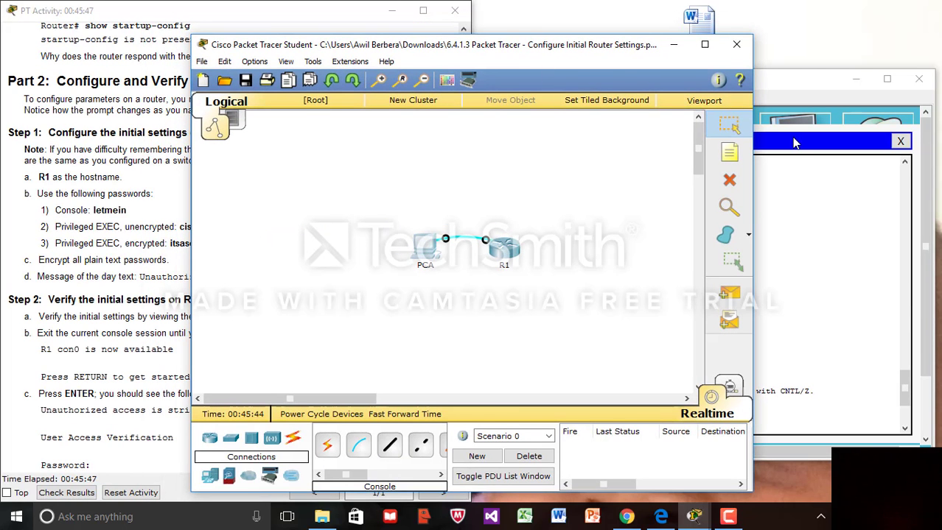
left_click(798, 180)
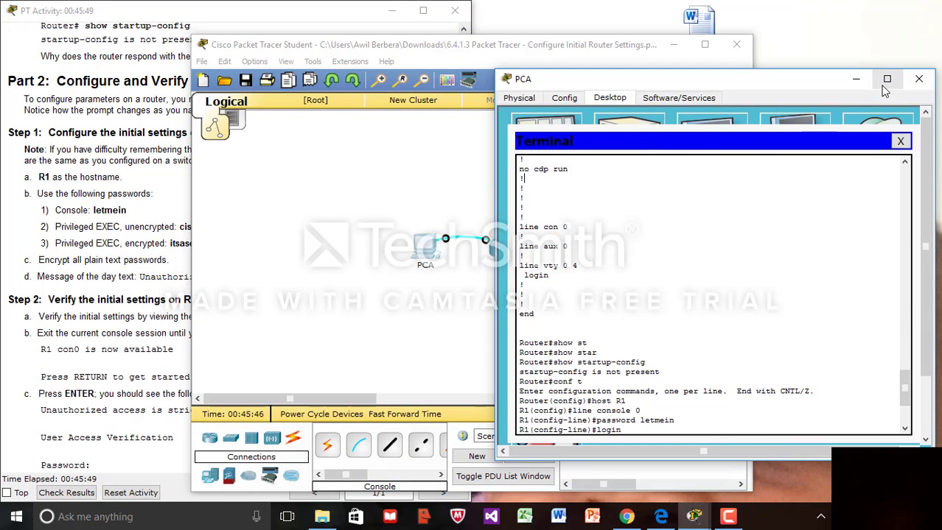
left_click(887, 79)
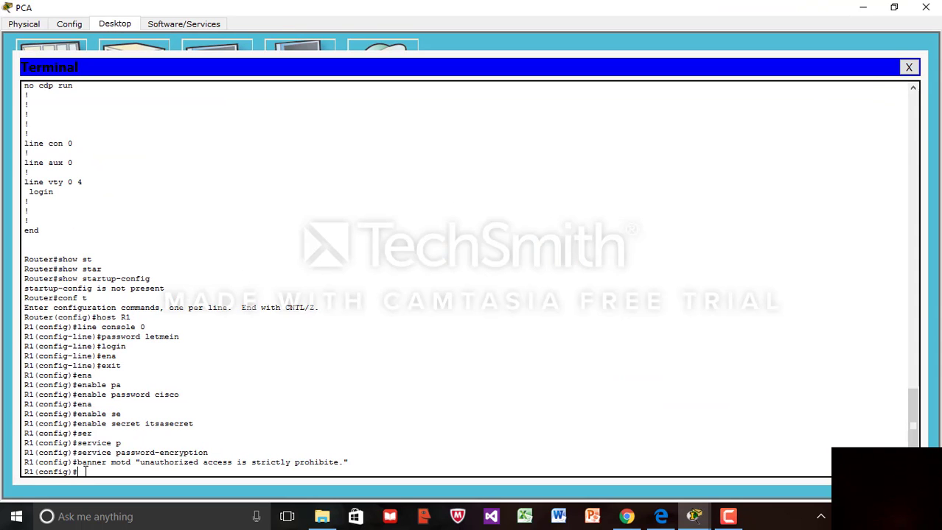
- Return to privileged mode and copy running-config to startup-config, accepting the default filename, then restore the terminal window
type("end")
key("Return")
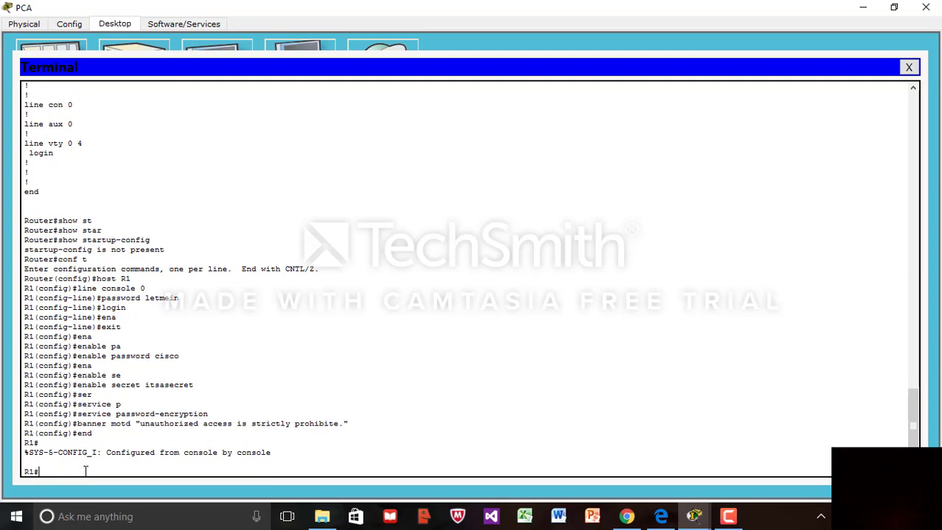
type("copy run")
key("Tab")
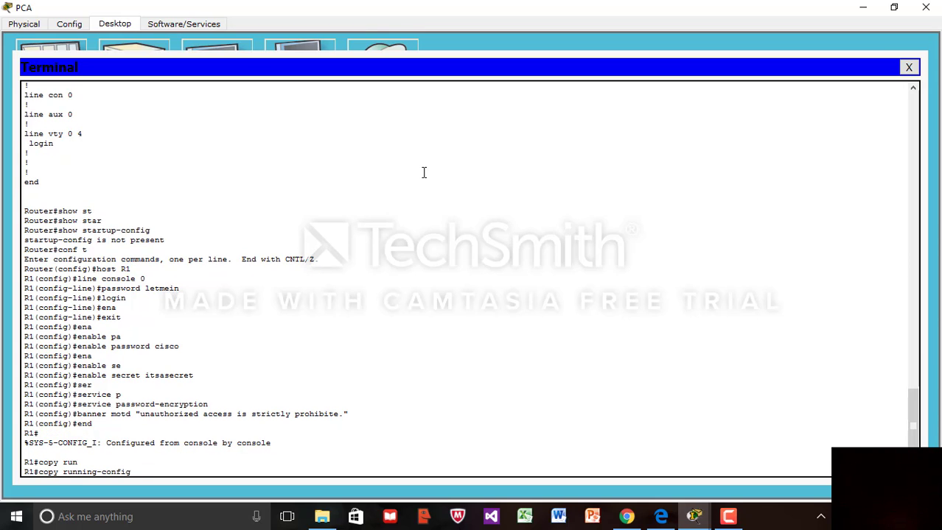
type("st")
key("Tab")
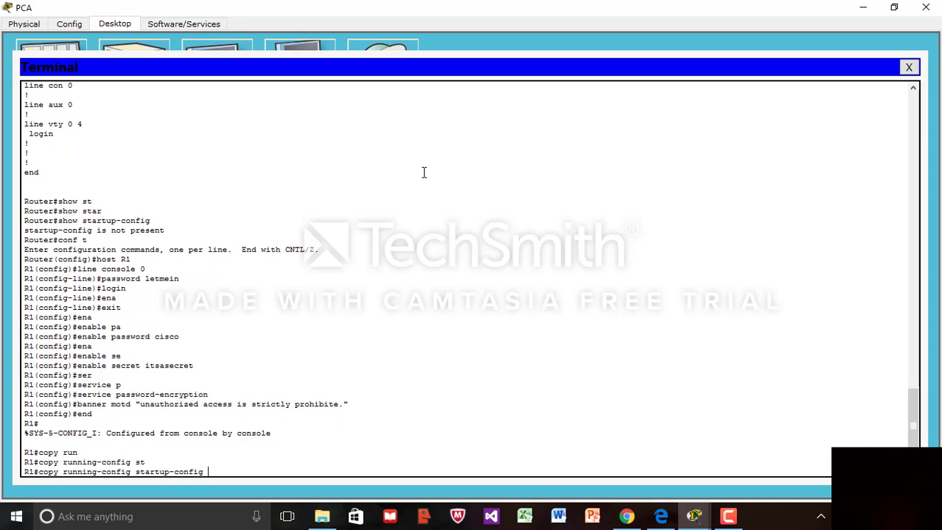
key("Return")
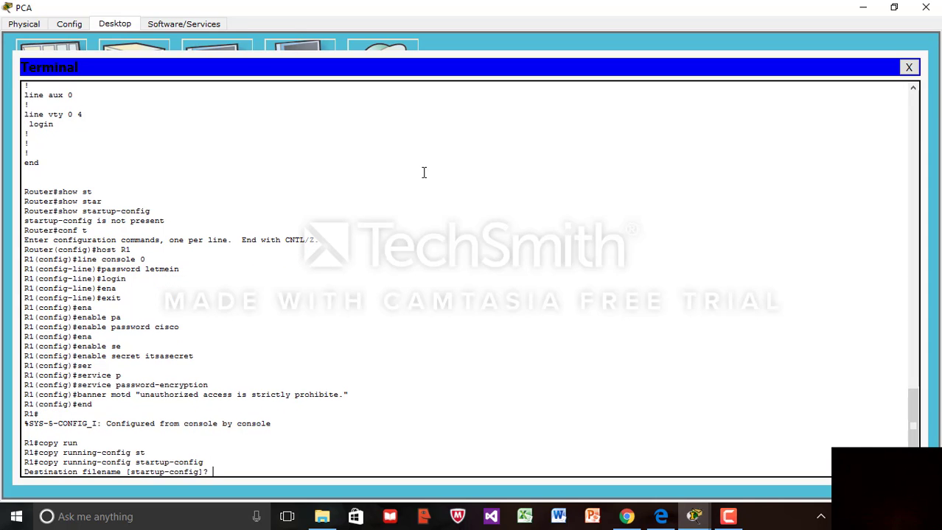
key("Return")
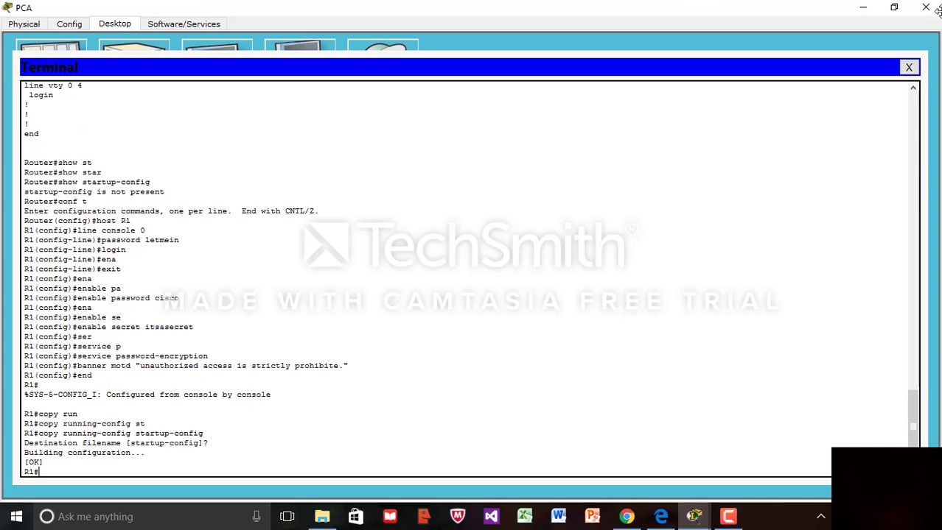
left_click(895, 8)
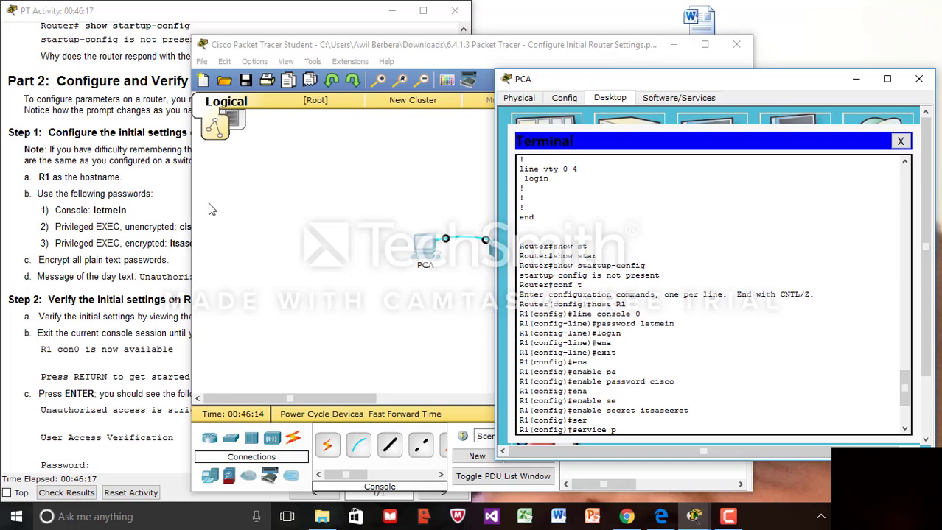
- Scroll the activity instructions to Part 3, then maximize the PCA terminal again
left_click(114, 258)
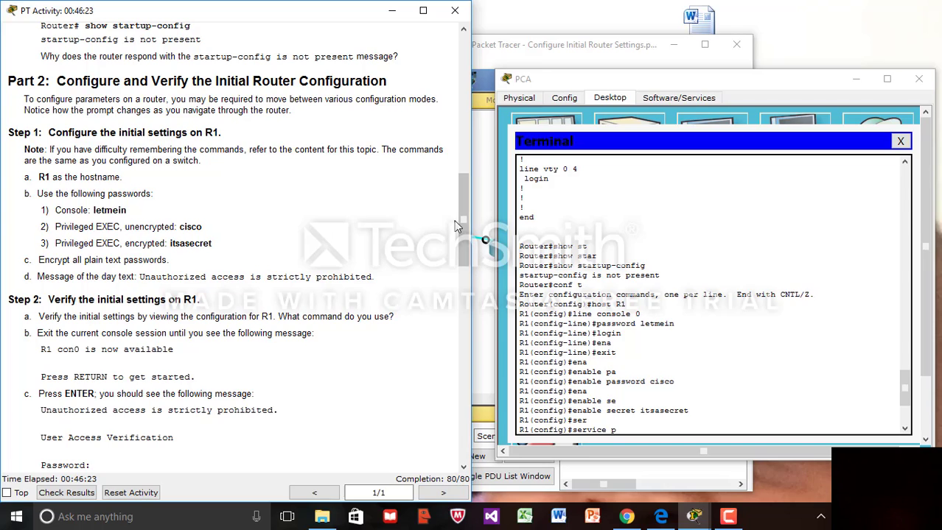
left_click_drag(459, 232, 459, 317)
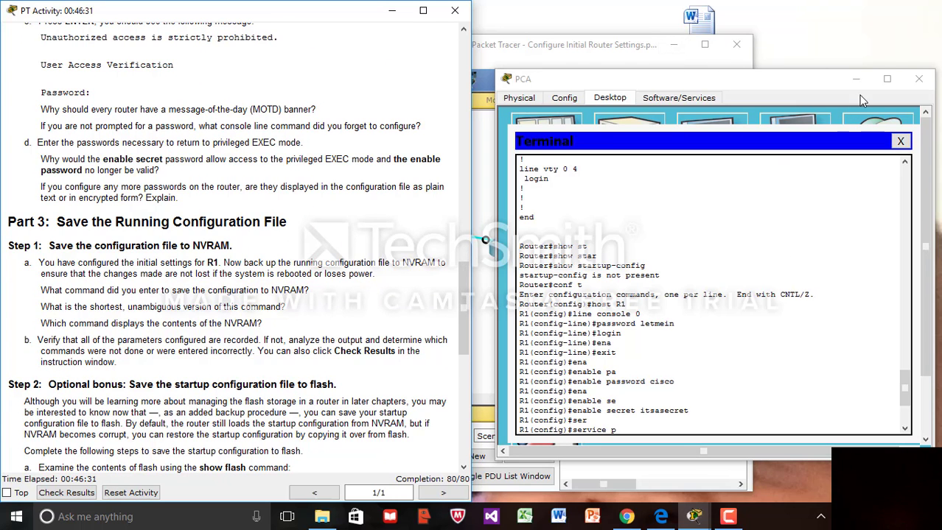
left_click(887, 80)
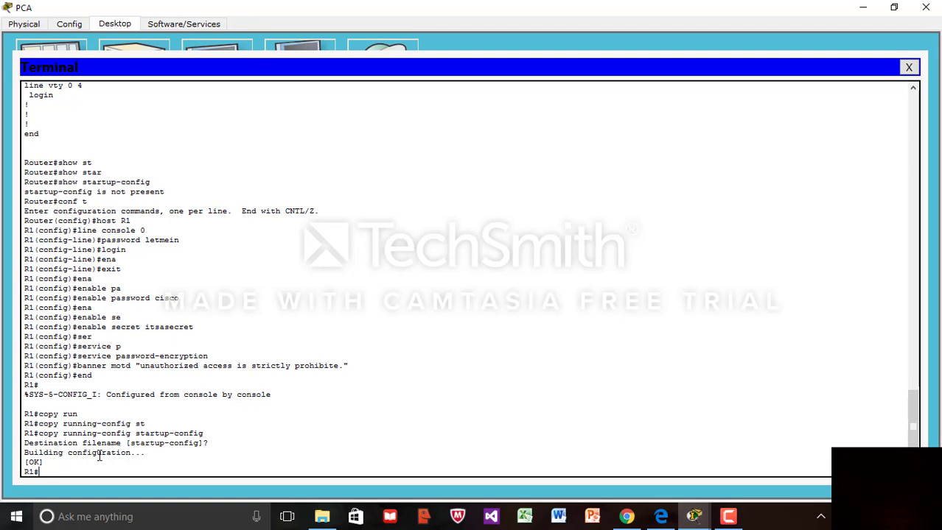
- Exit R1, log back in with the console and enable secret passwords, and enter conf t
type("exit")
key("Return")
key("Return")
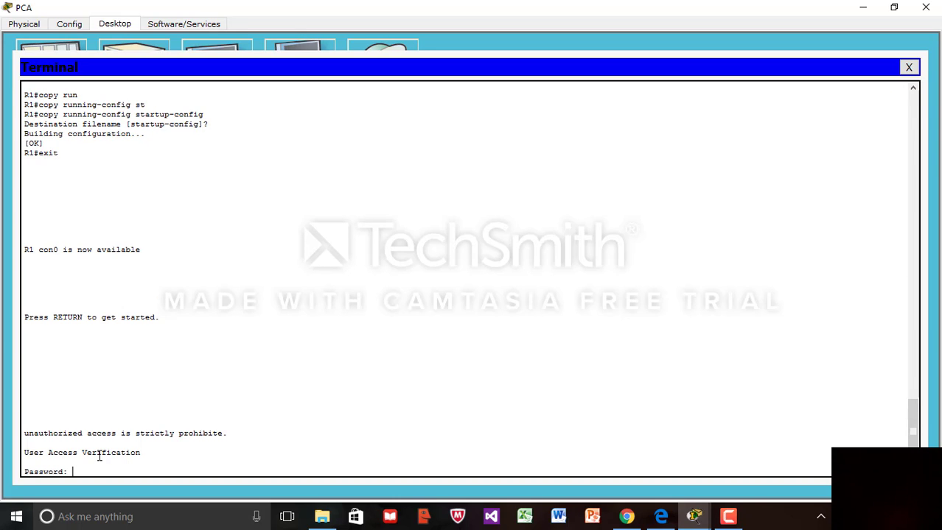
key("Return")
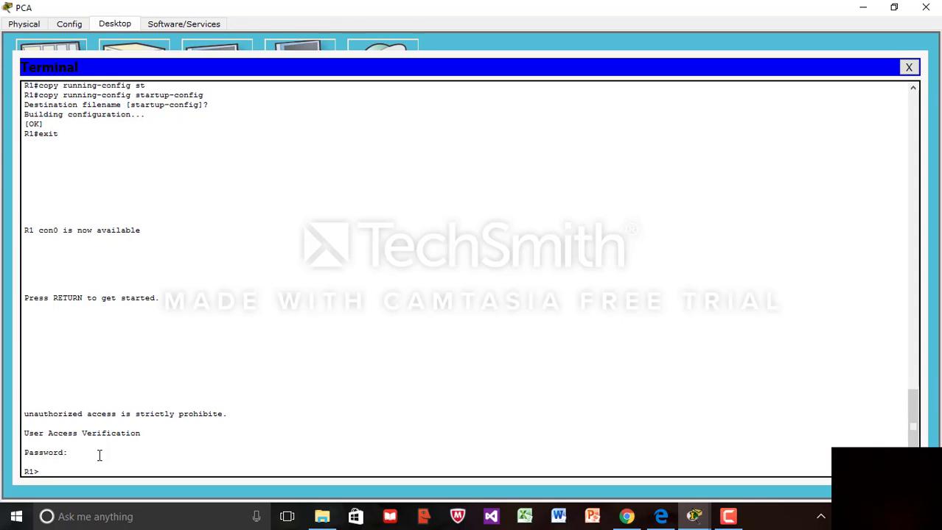
type("en")
key("Return")
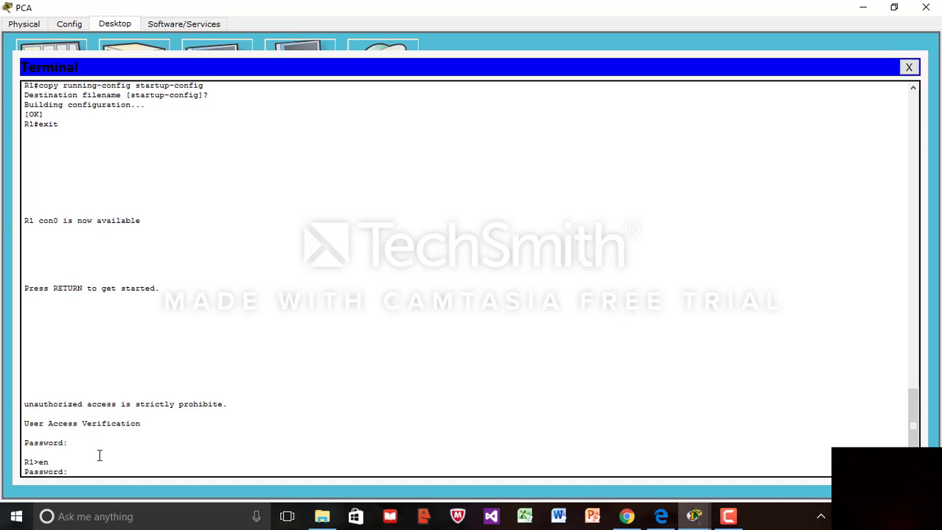
key("Return")
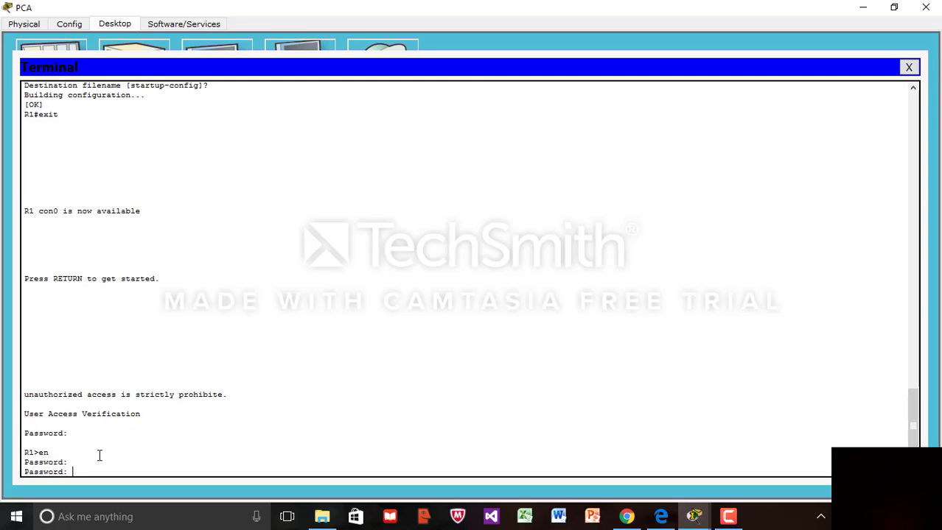
key("Return")
type("c")
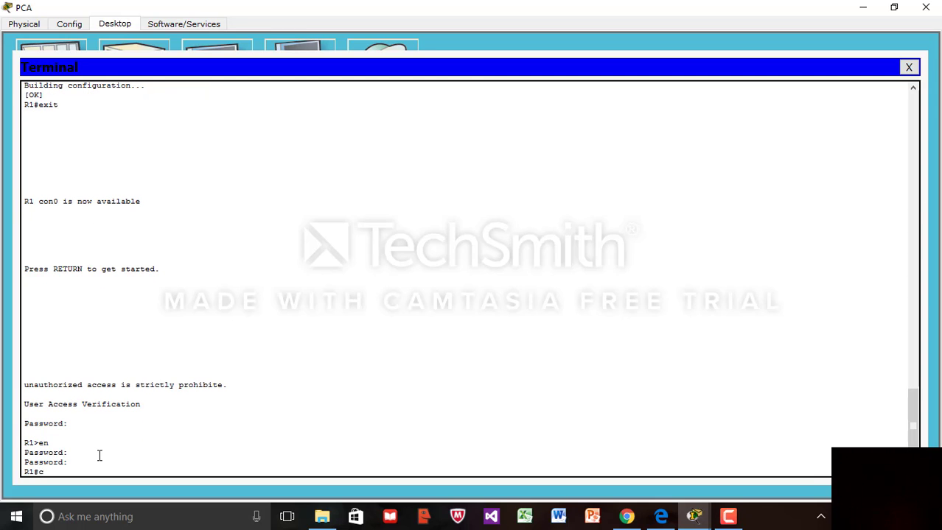
type("onf t")
key("Return")
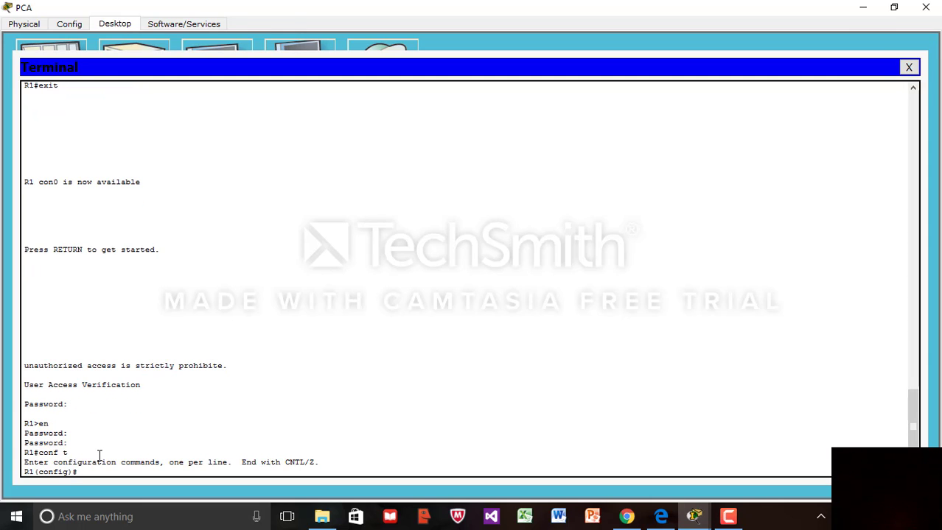
- Close the PCA terminal and view the maximized Assessment Items results showing 80/80 with all 10 items correct
left_click(927, 9)
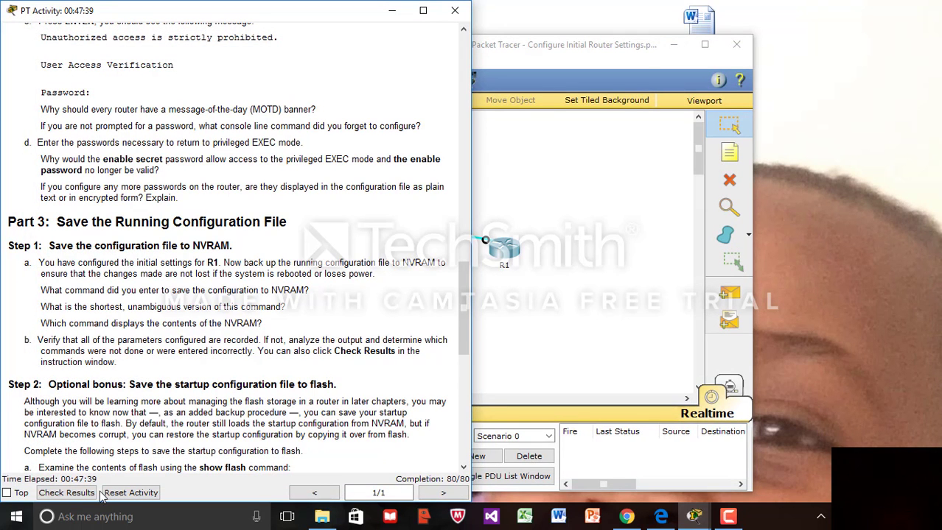
left_click(78, 495)
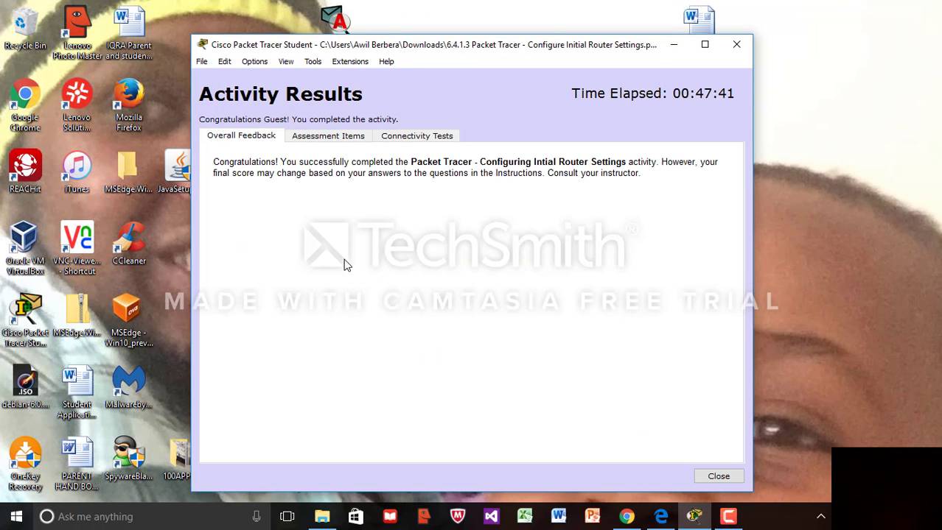
left_click(343, 140)
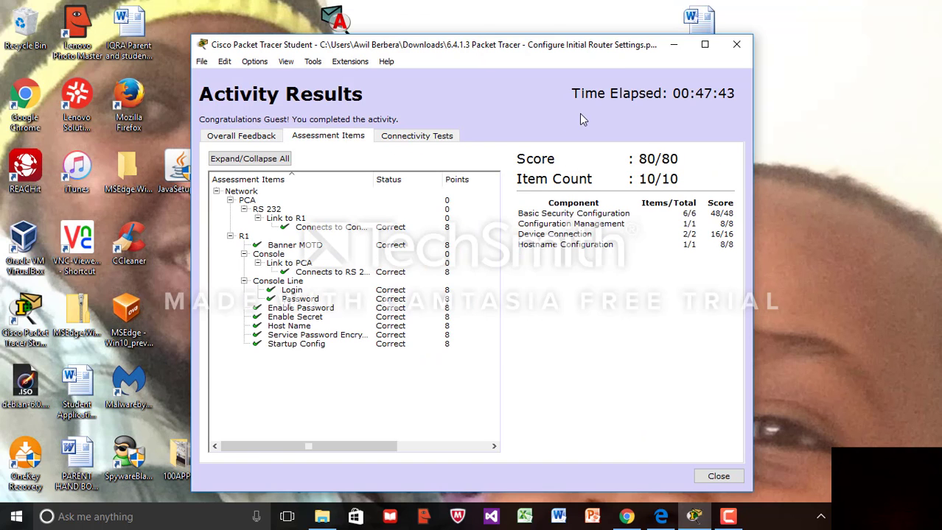
left_click(705, 44)
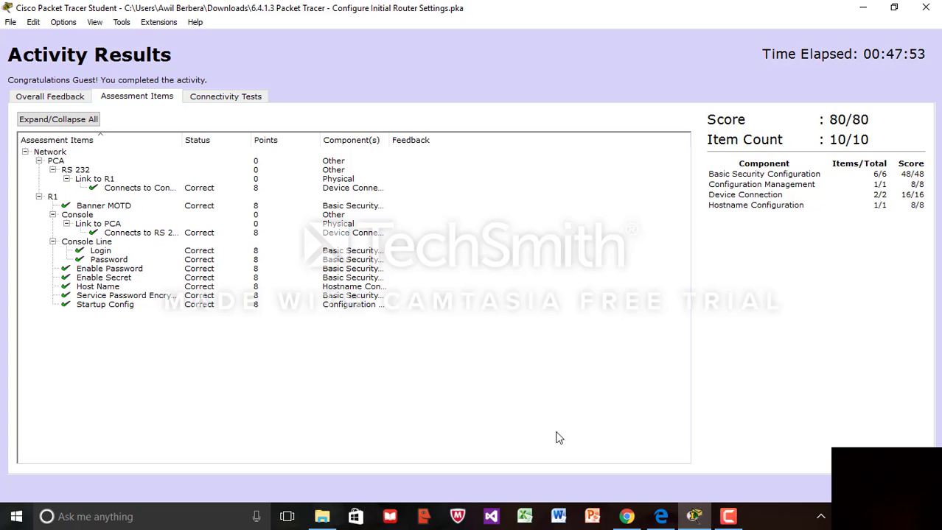
mouse_move(726, 521)
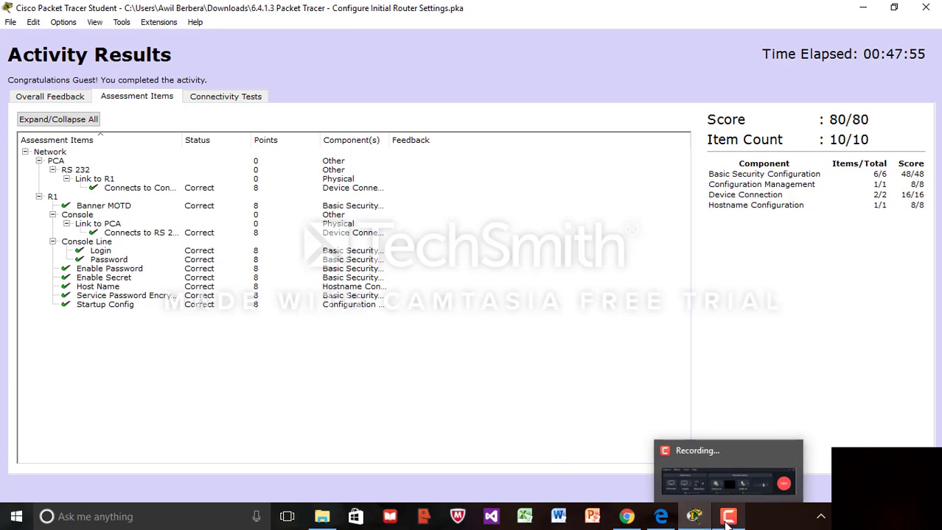
left_click(726, 480)
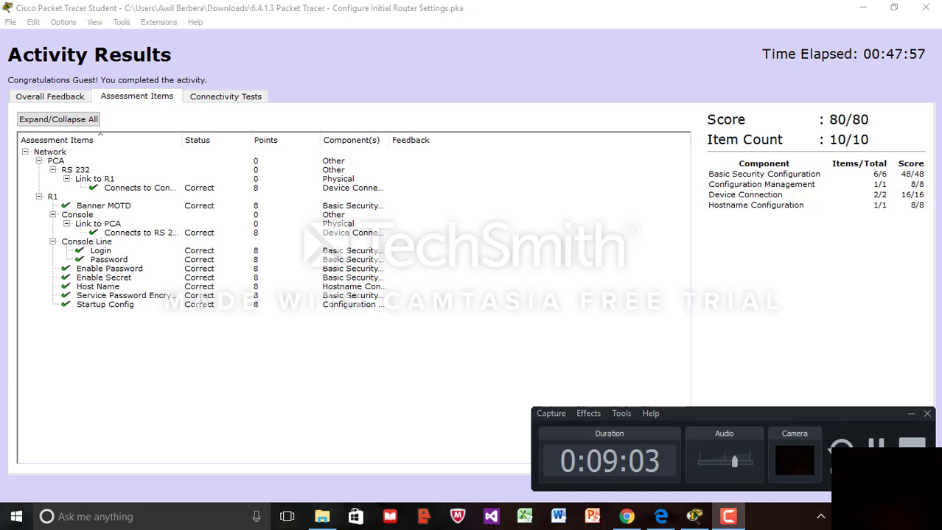